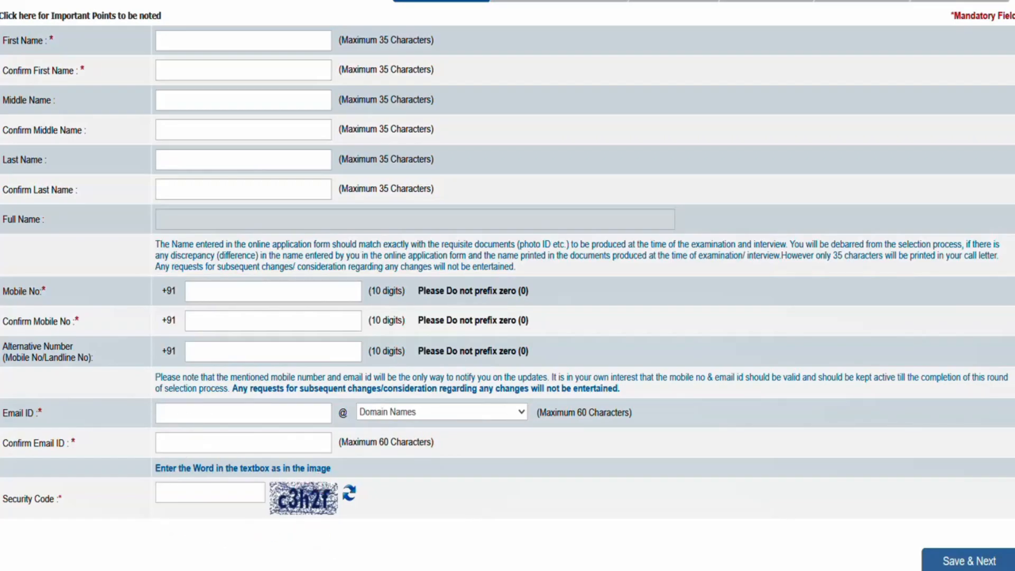
Try to upload the 13kb pic file from the MEMOS folder as the candidate's scanned photograph
scroll(88, 225, up, 3)
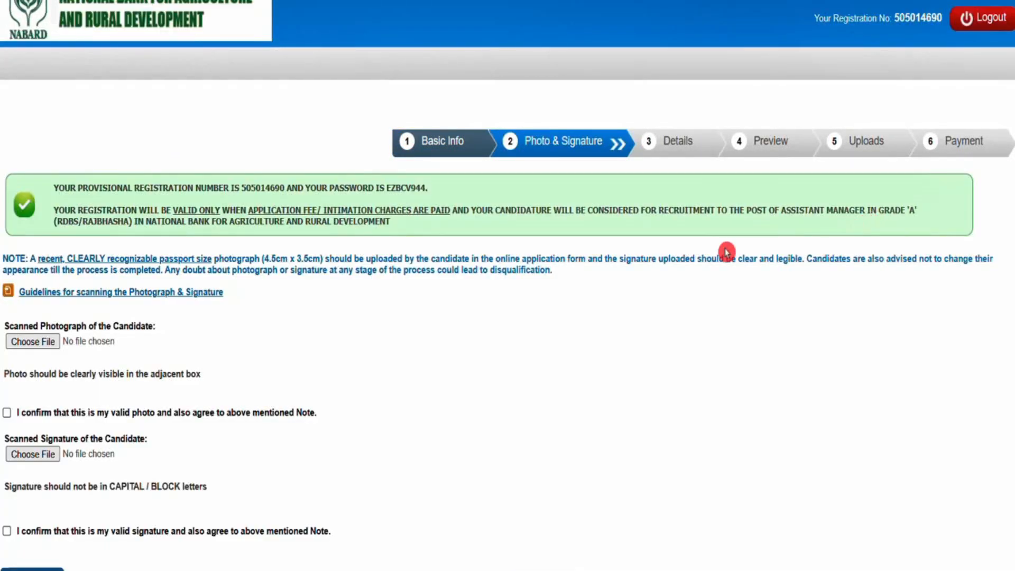
scroll(629, 258, down, 2)
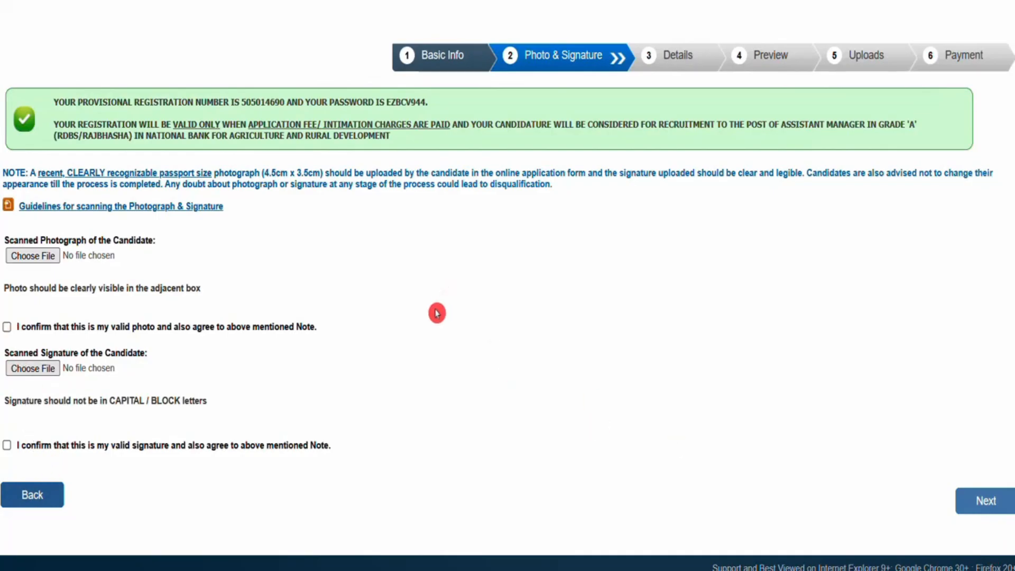
click(32, 255)
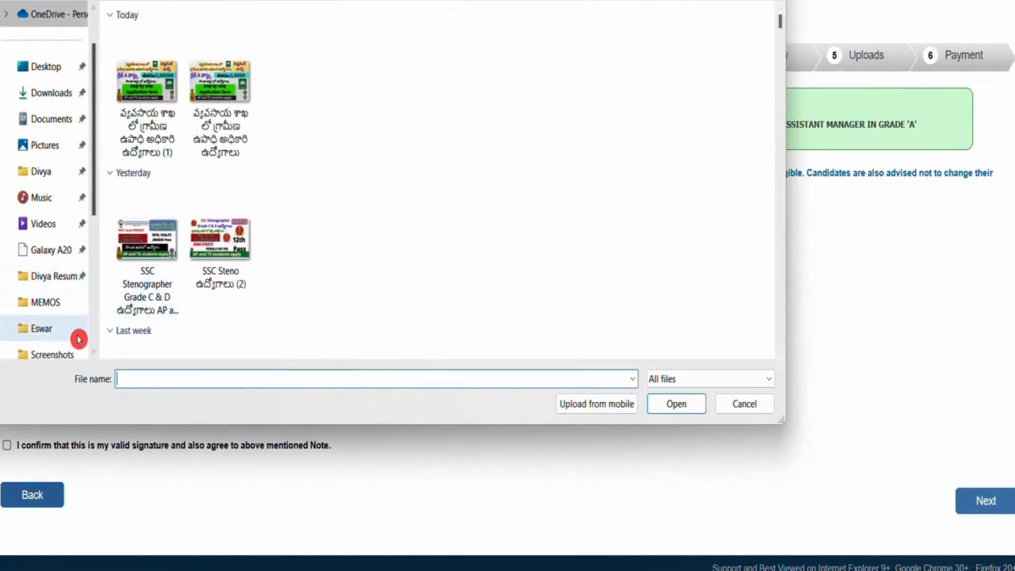
click(62, 303)
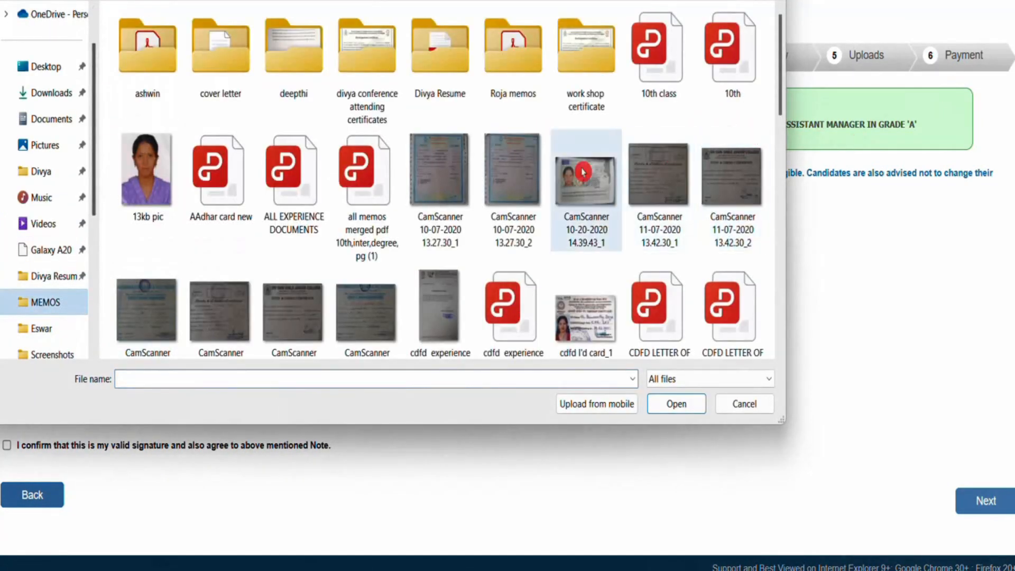
click(150, 185)
click(673, 403)
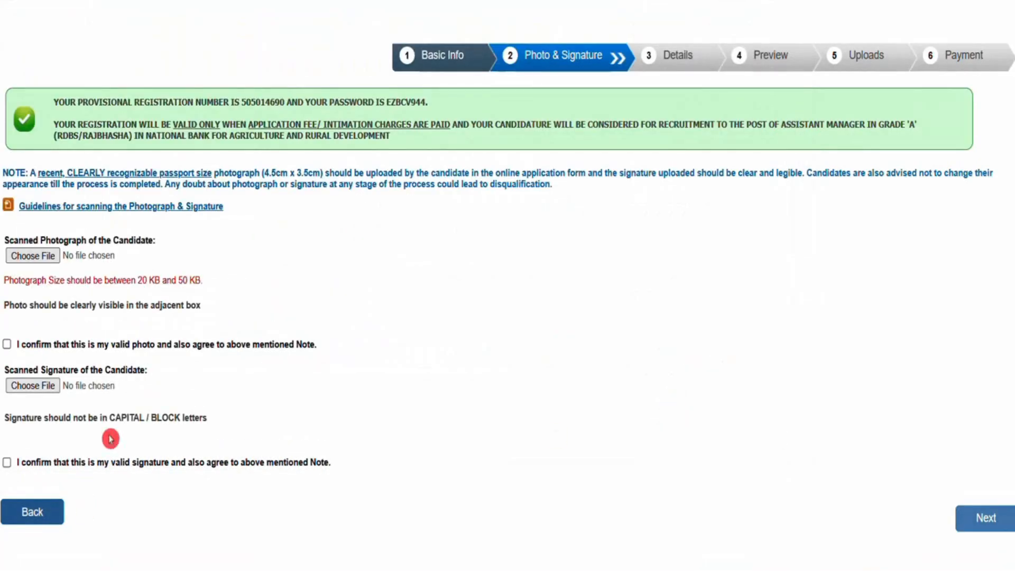
Upload the file named photo as the candidate's scanned photograph and tick the valid-photo confirmation
click(33, 256)
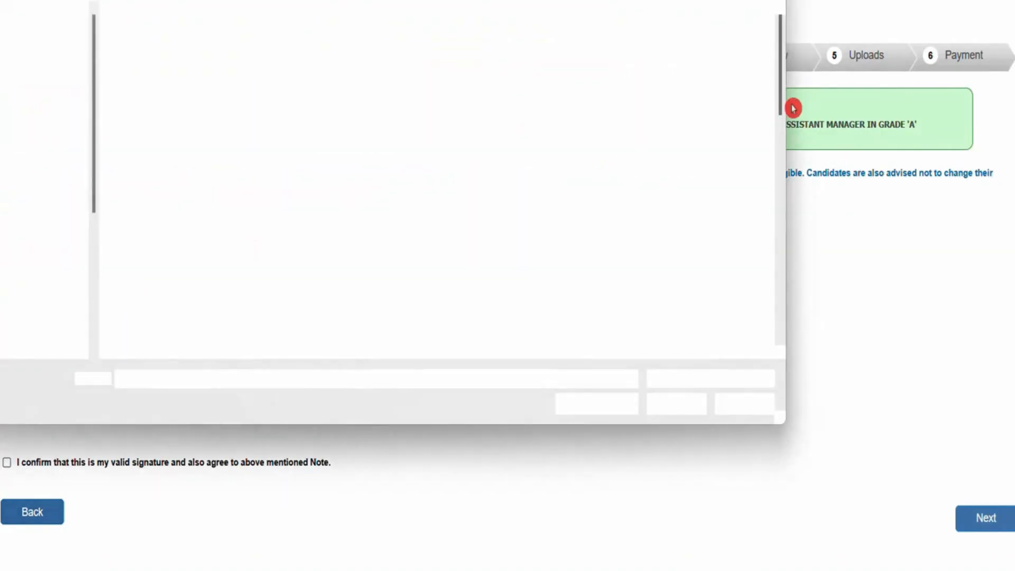
scroll(661, 238, down, 10)
click(664, 265)
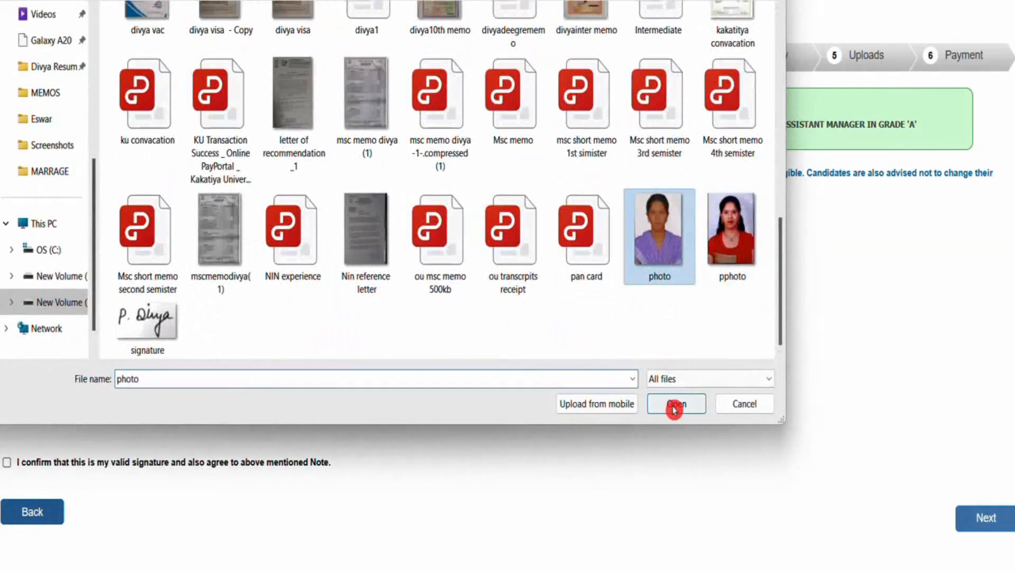
click(675, 405)
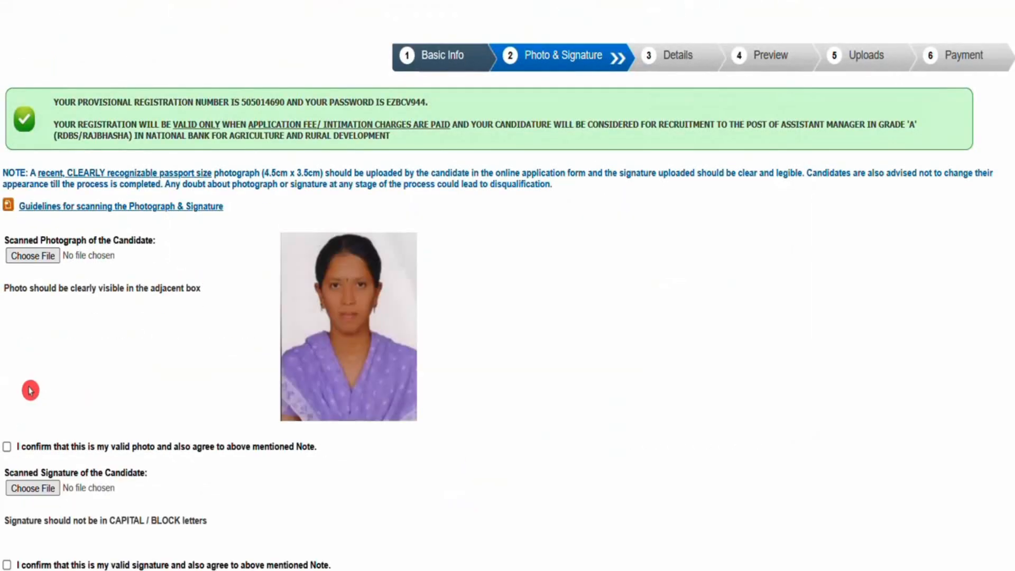
click(7, 446)
Try to upload the file named signature from the same folder as the candidate's scanned signature
click(27, 488)
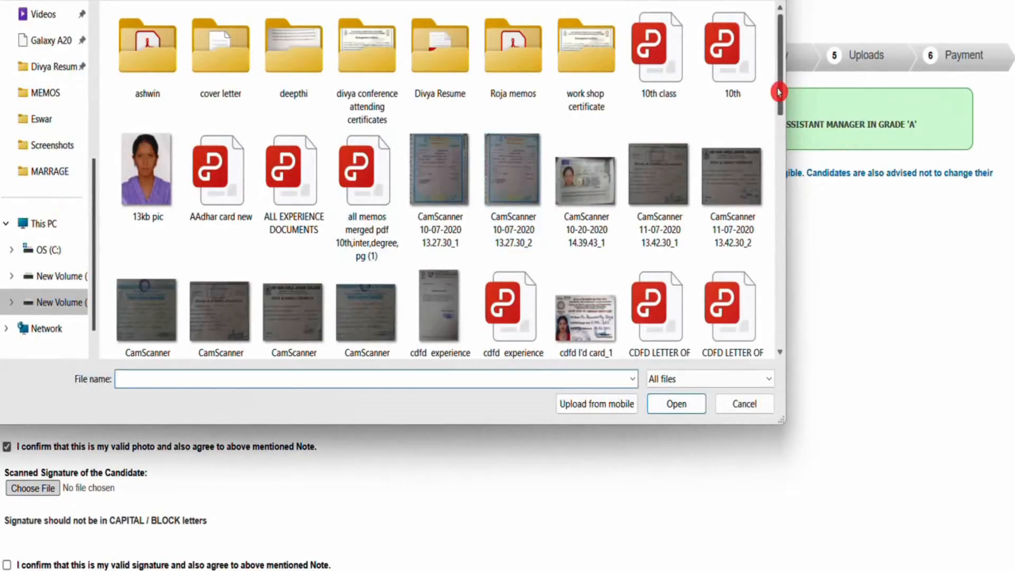
drag(780, 88, 782, 378)
click(152, 318)
click(680, 379)
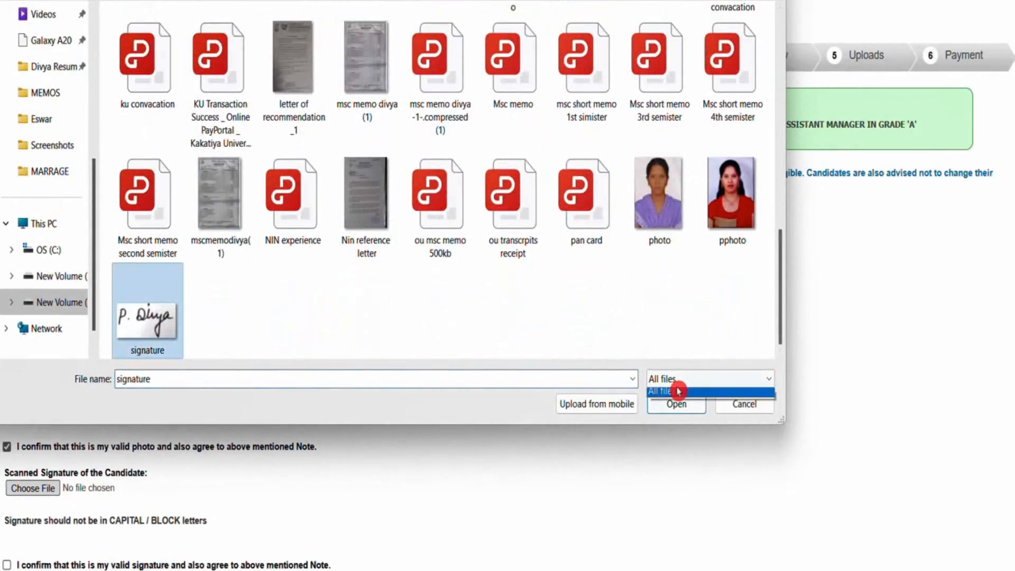
click(680, 389)
click(675, 404)
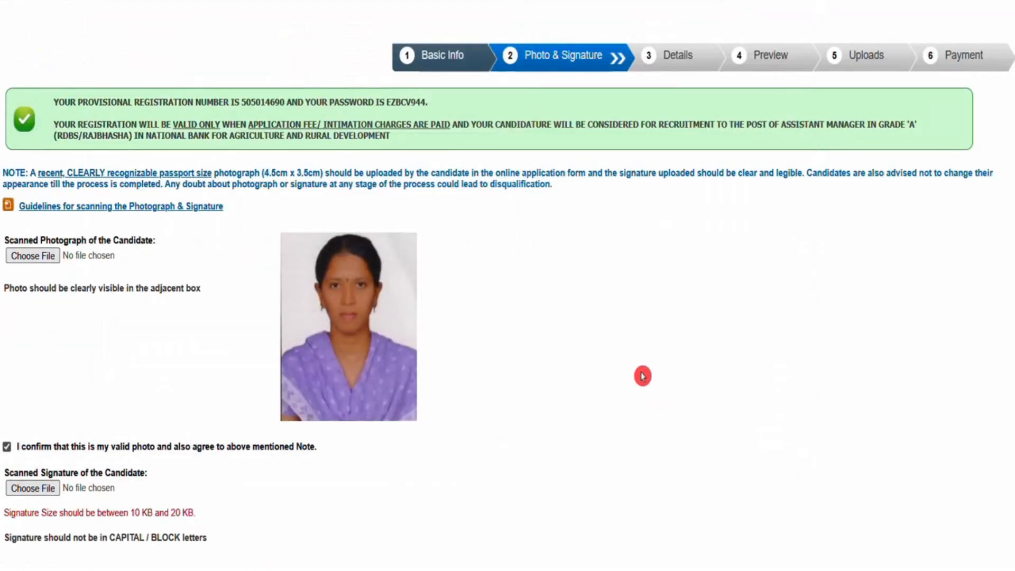
Try to upload the signature_cropped (3) (1) image from Downloads as the candidate's scanned signature
click(35, 487)
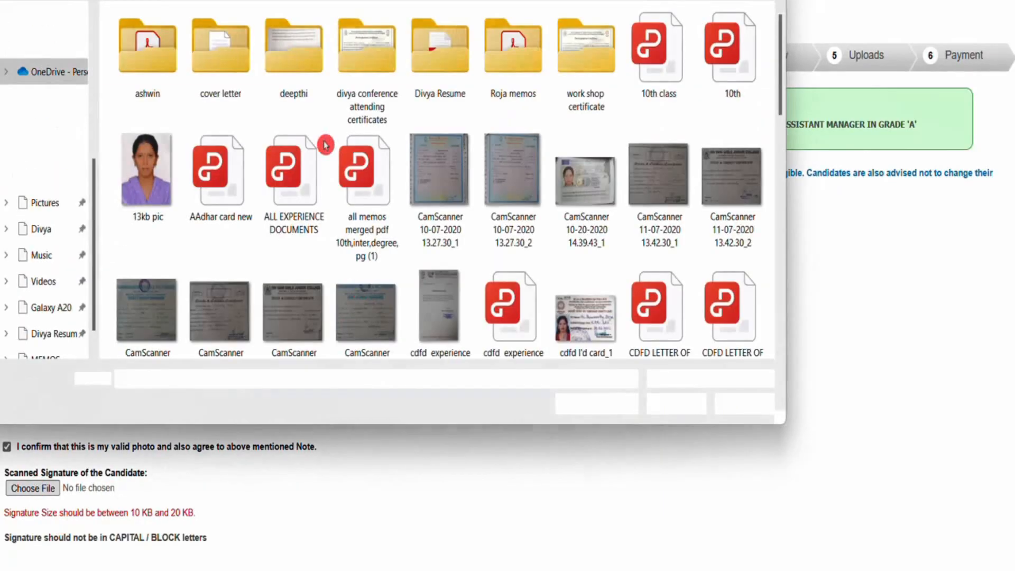
scroll(57, 167, down, 3)
scroll(96, 137, up, 3)
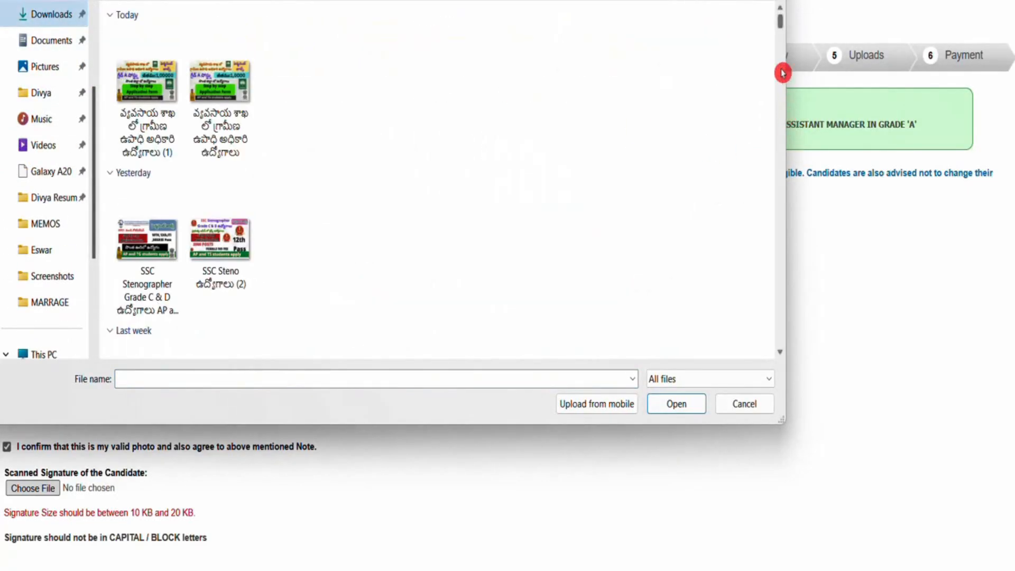
drag(781, 24, 782, 219)
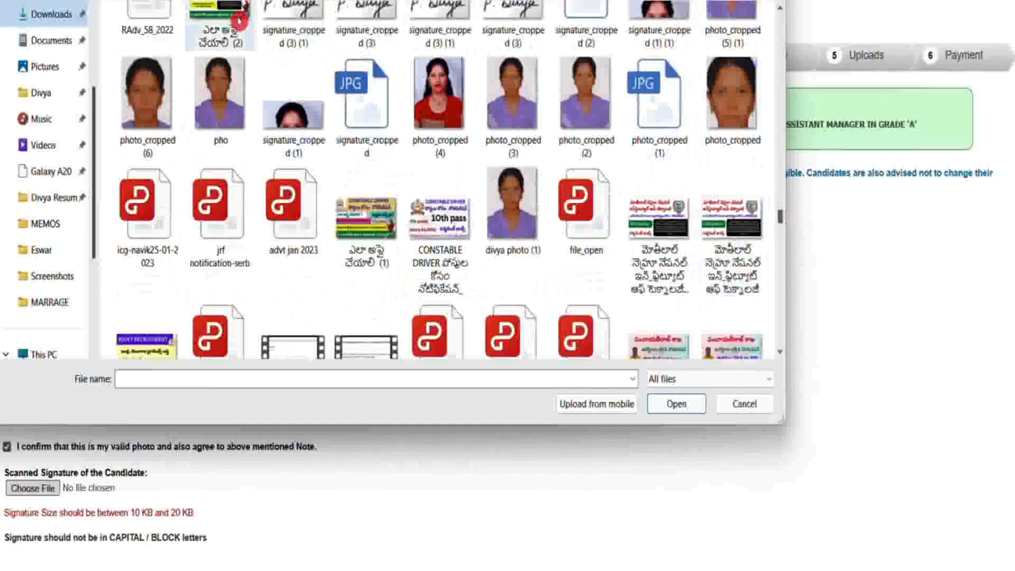
click(310, 18)
click(670, 410)
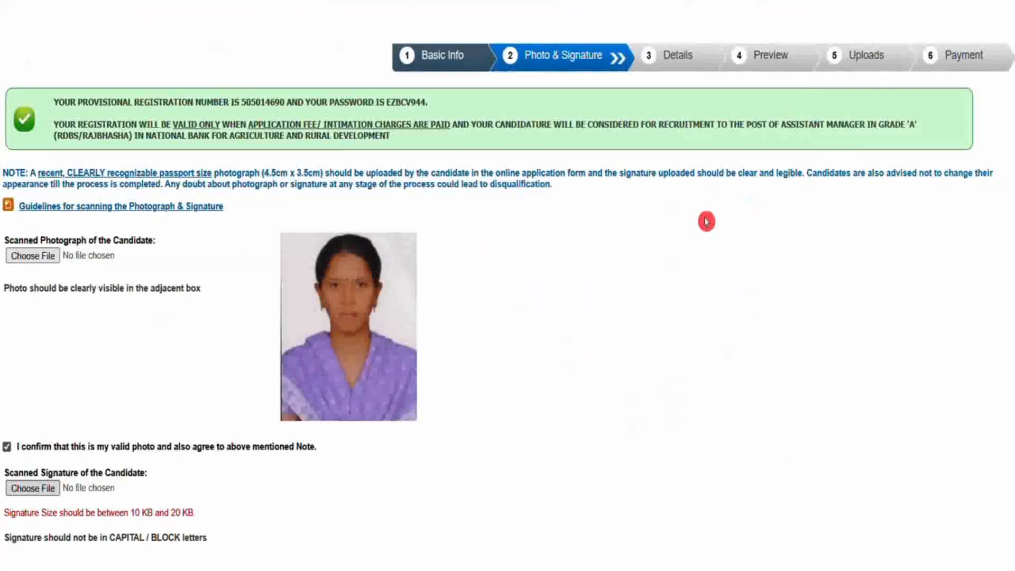
click(35, 493)
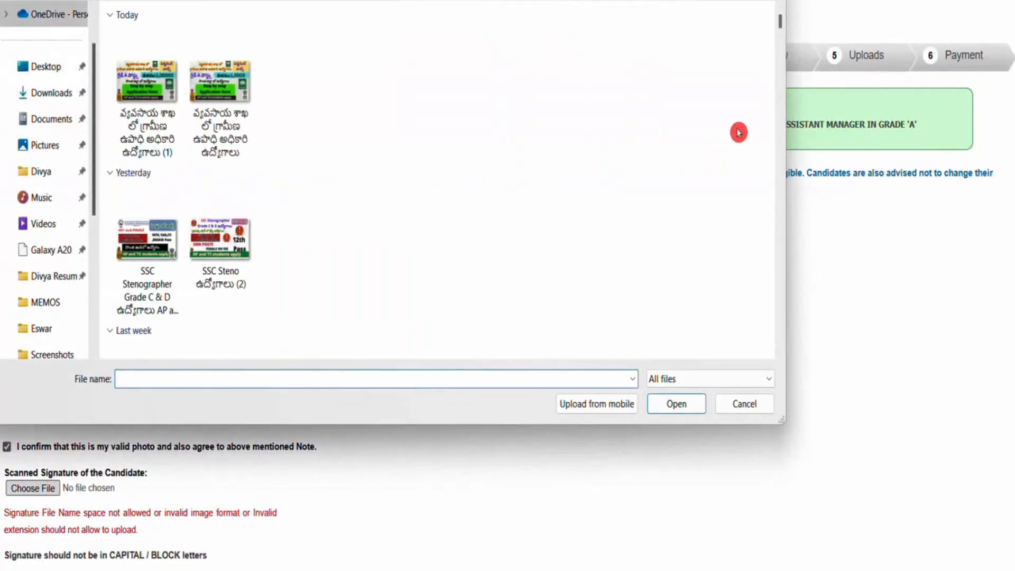
drag(781, 25, 780, 53)
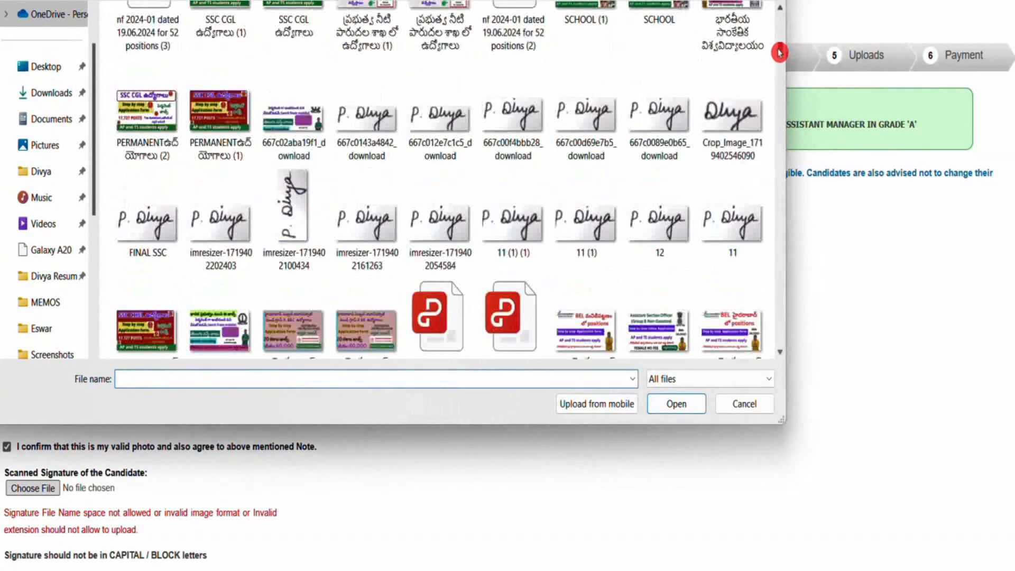
click(733, 109)
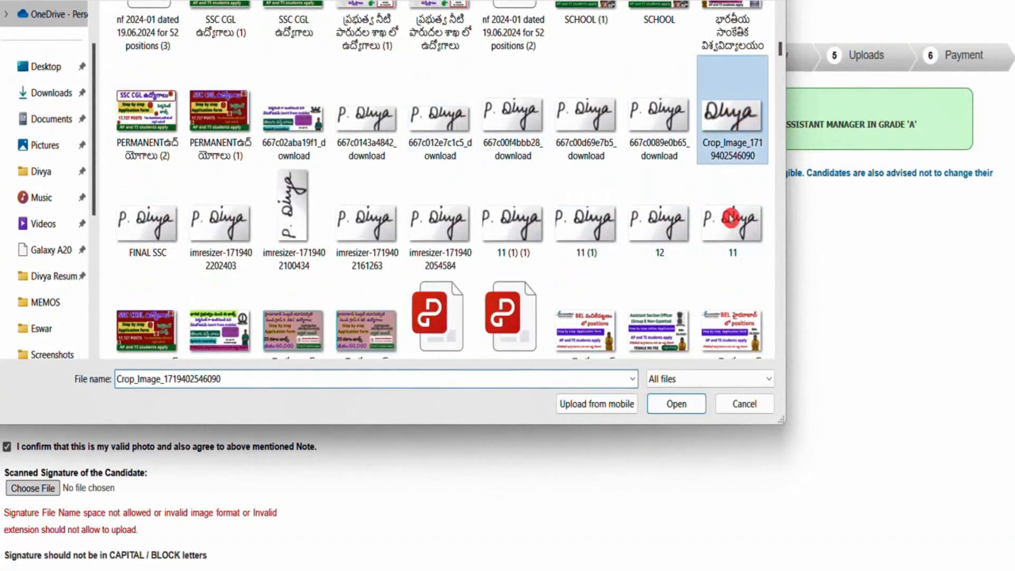
click(674, 408)
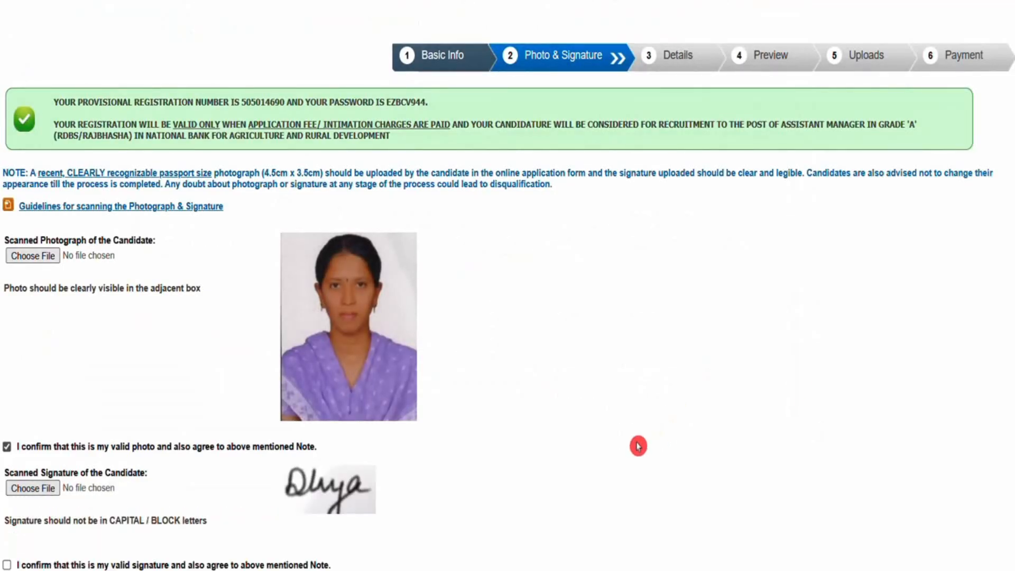
Confirm that the signature is valid and proceed to the Details stage of the application
scroll(507, 285, down, 3)
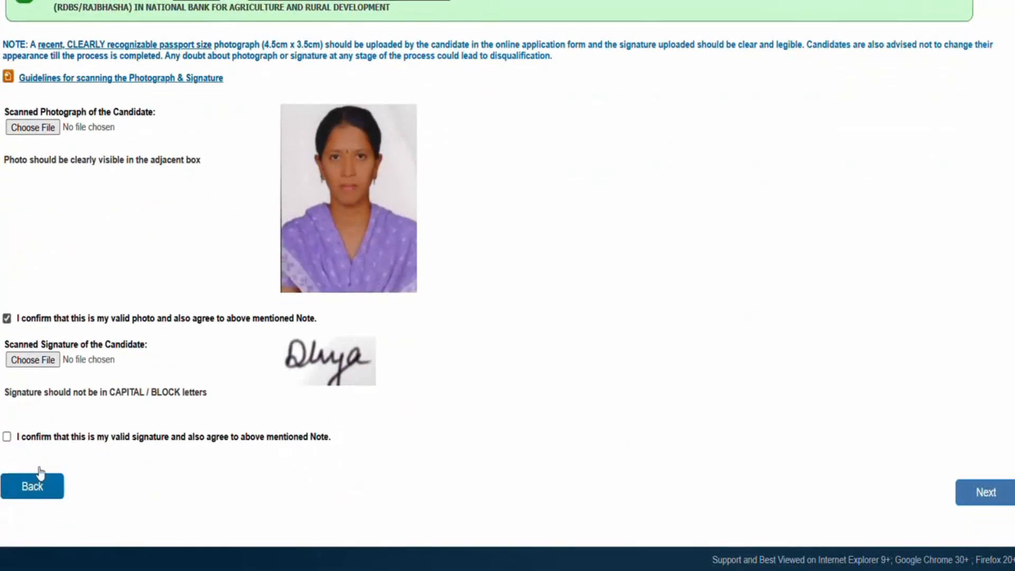
click(7, 437)
click(983, 491)
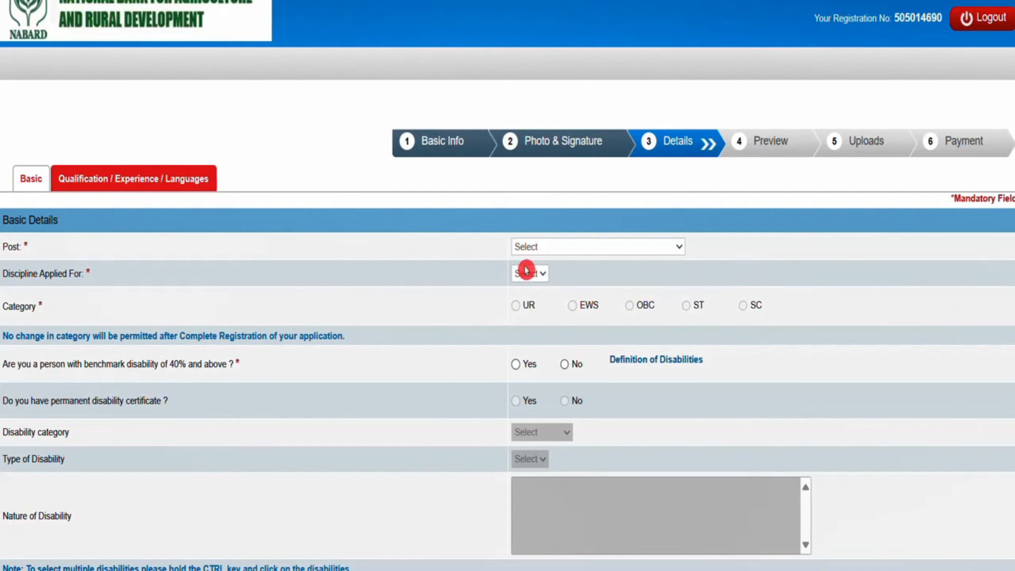
Set the post to Assistant Manager in Grade 'A' (RDBS) and the discipline applied for to Food Processing
click(602, 250)
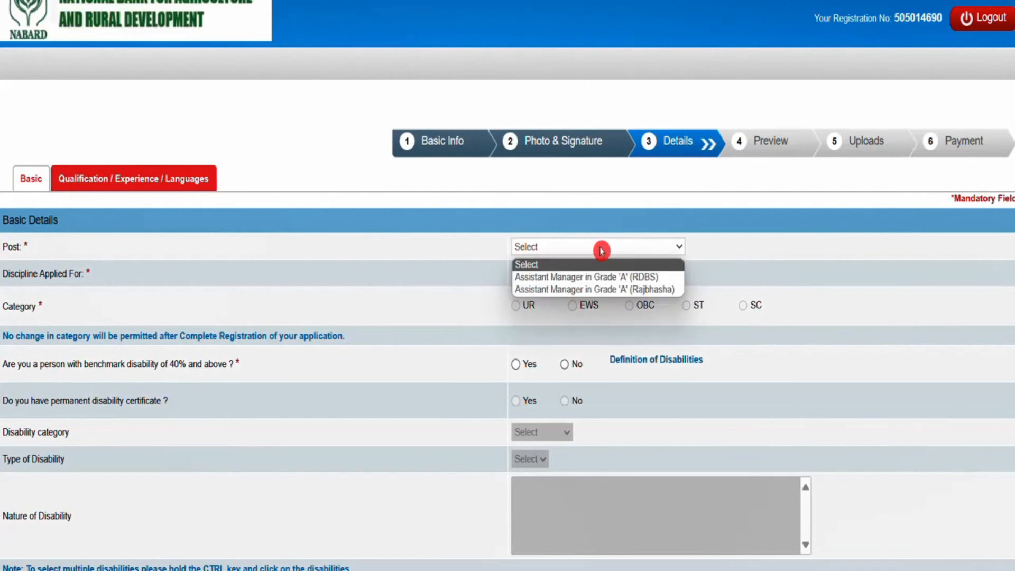
click(669, 277)
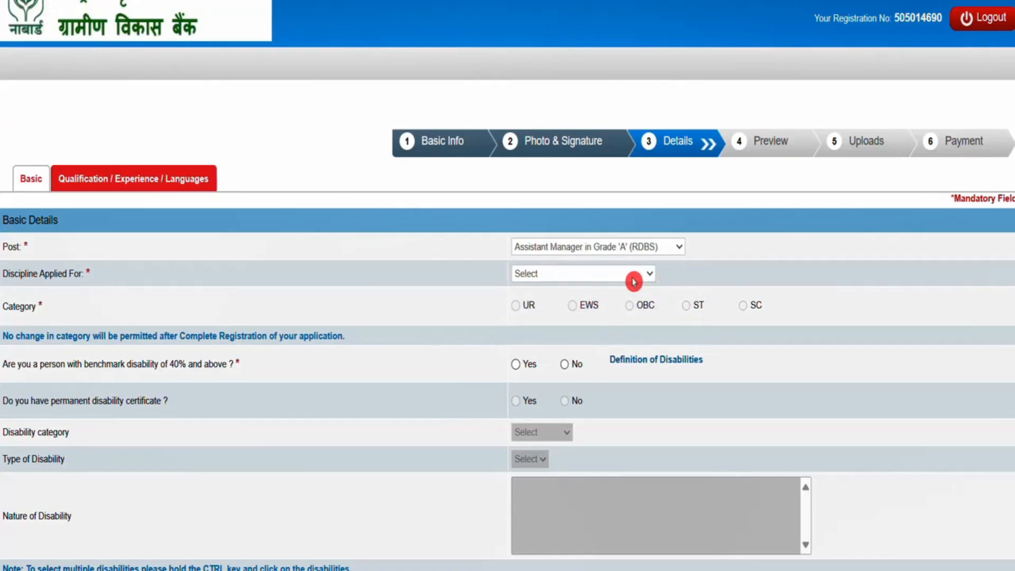
click(586, 278)
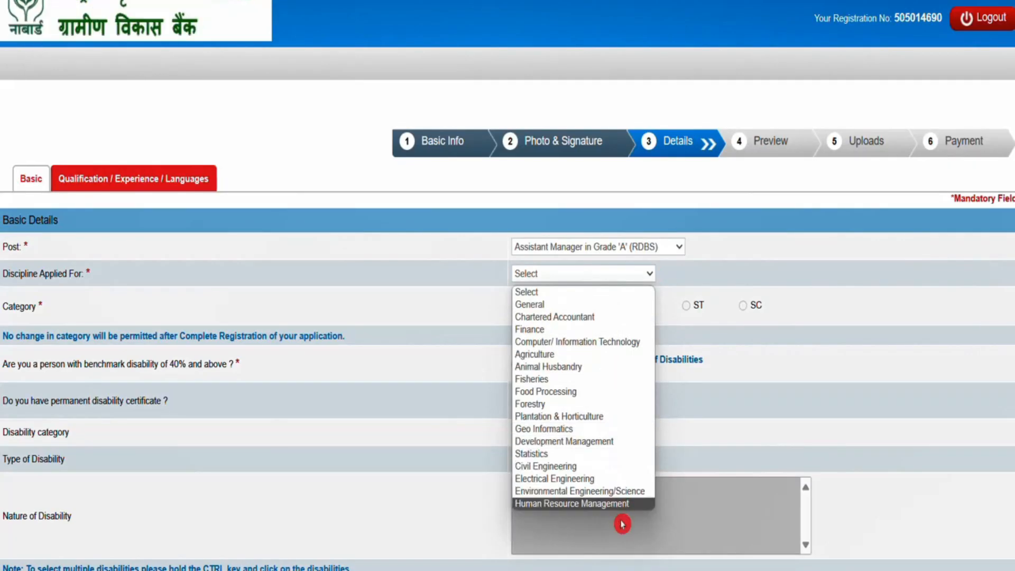
click(598, 391)
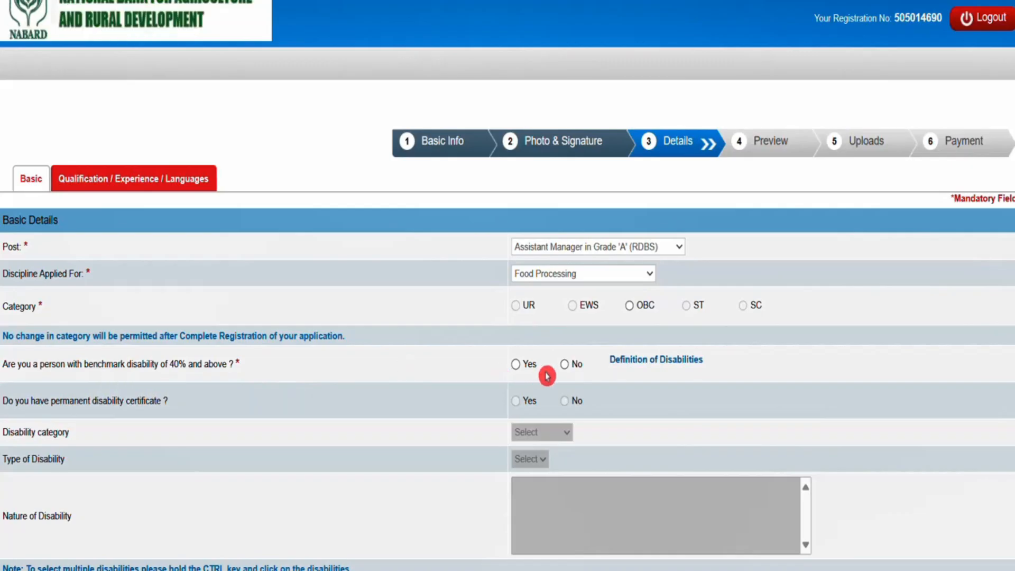
Answer No to the 40% benchmark disability question and to the specified disability question about difficulty in writing
click(565, 366)
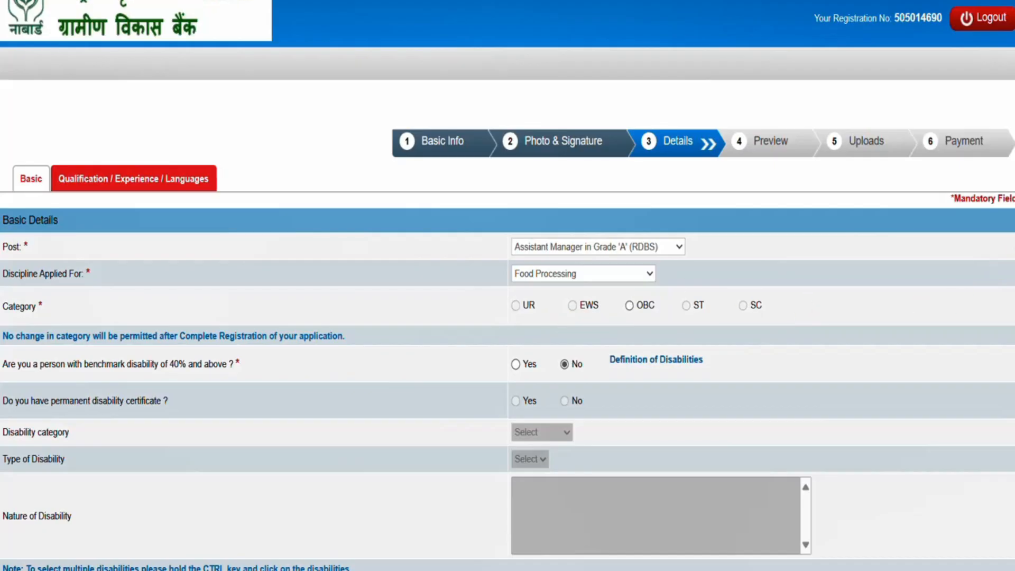
scroll(507, 285, down, 3)
scroll(507, 285, down, 1)
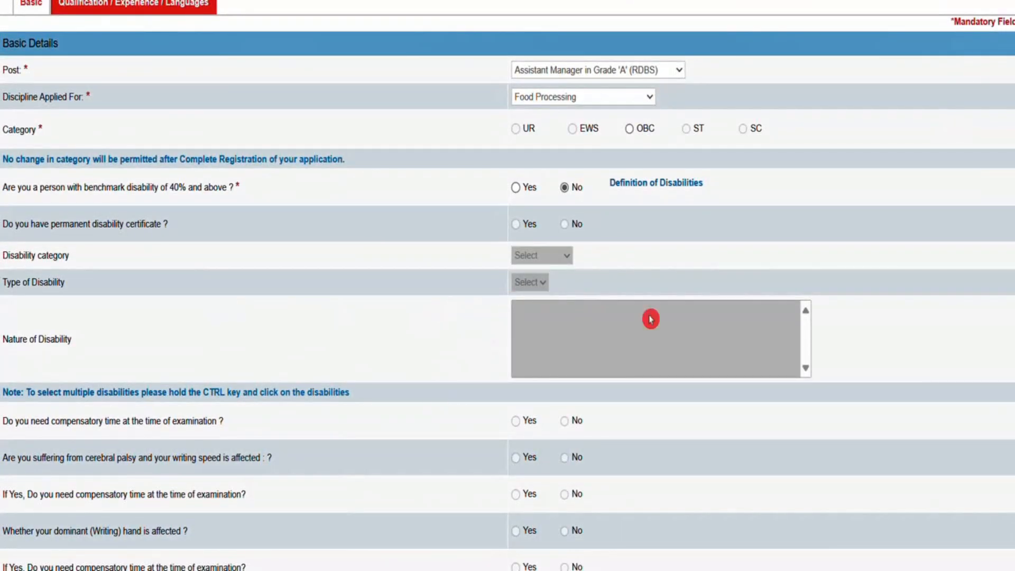
scroll(508, 285, down, 5)
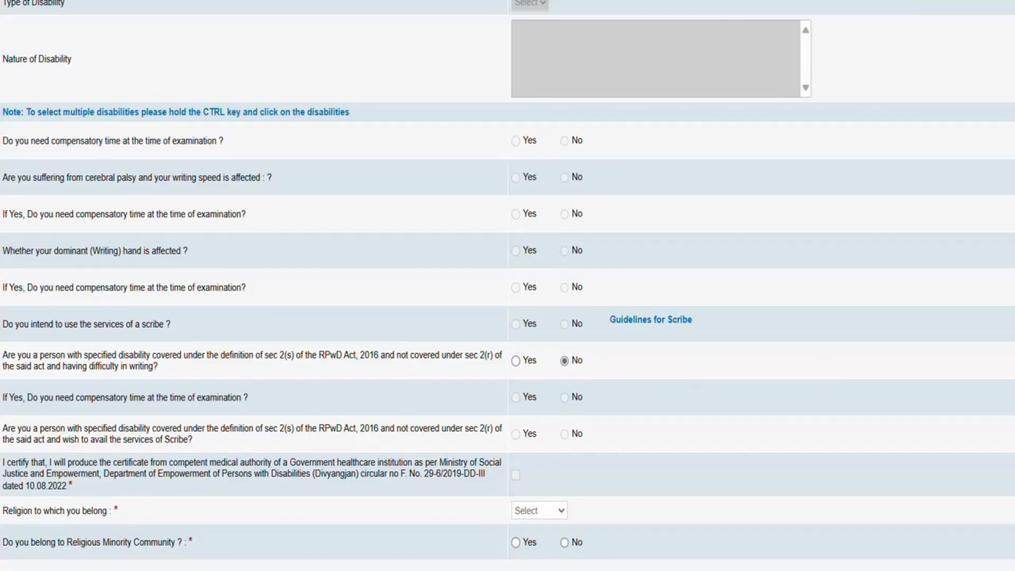
Choose Hindu as the religion and answer No to the religious minority, 1984 riots family member and NABARD employee questions
scroll(508, 286, down, 7)
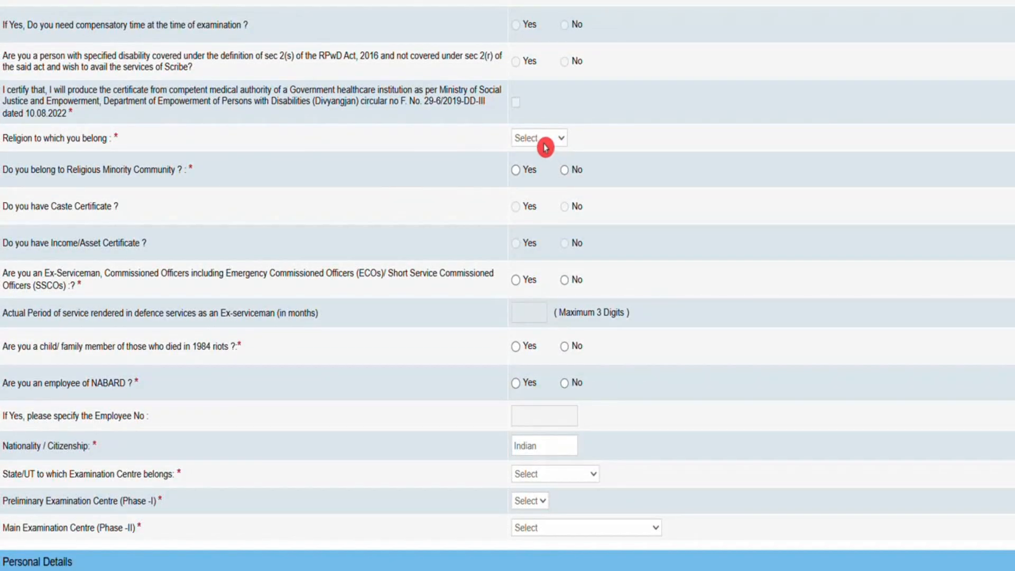
click(545, 147)
click(552, 194)
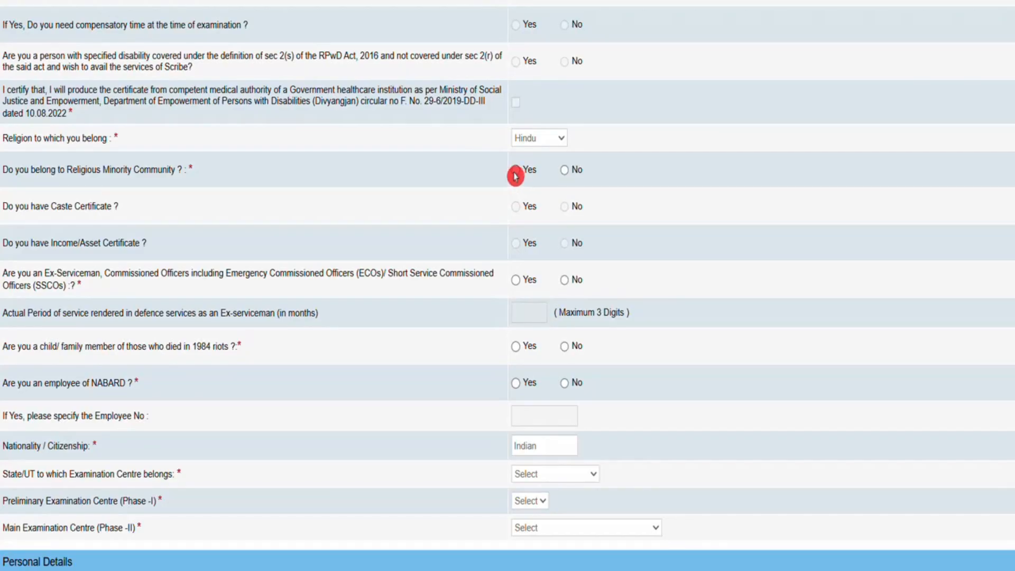
click(569, 174)
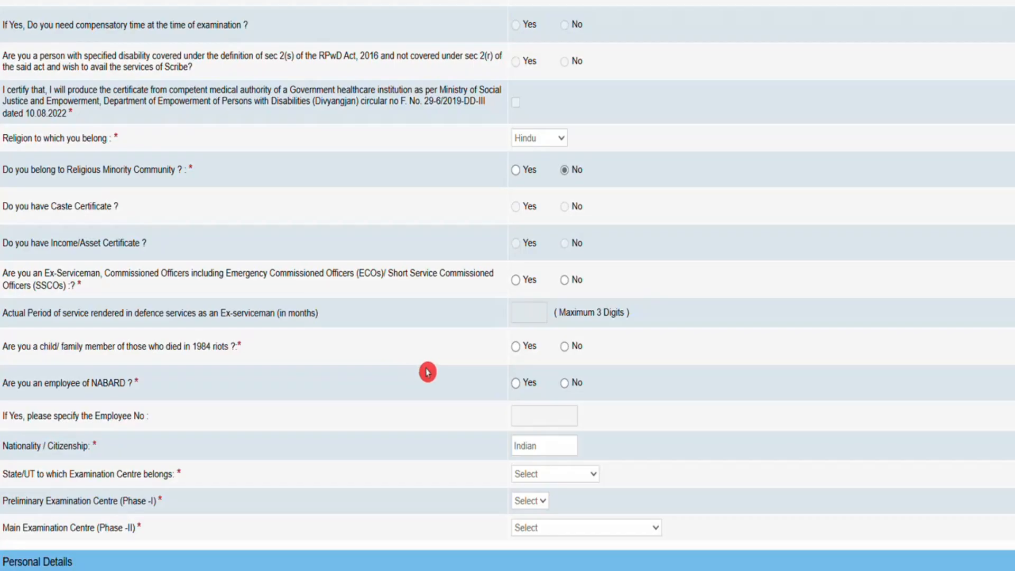
click(517, 351)
click(563, 349)
Set the examination centre's State/UT to Telangana and the Preliminary Examination Centre (Phase-I) to Hyderabad/Secundarabad
scroll(534, 168, down, 4)
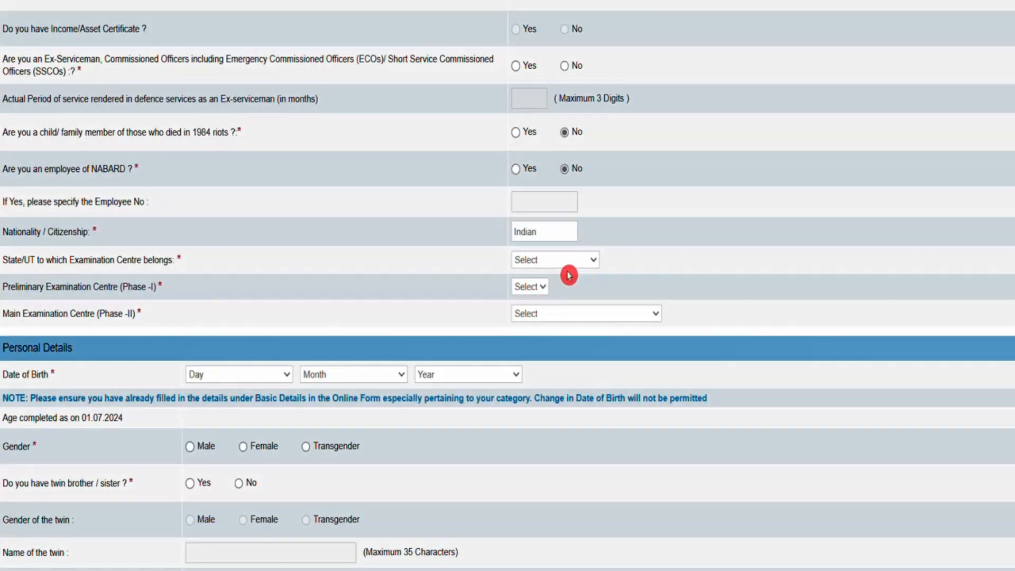
click(569, 264)
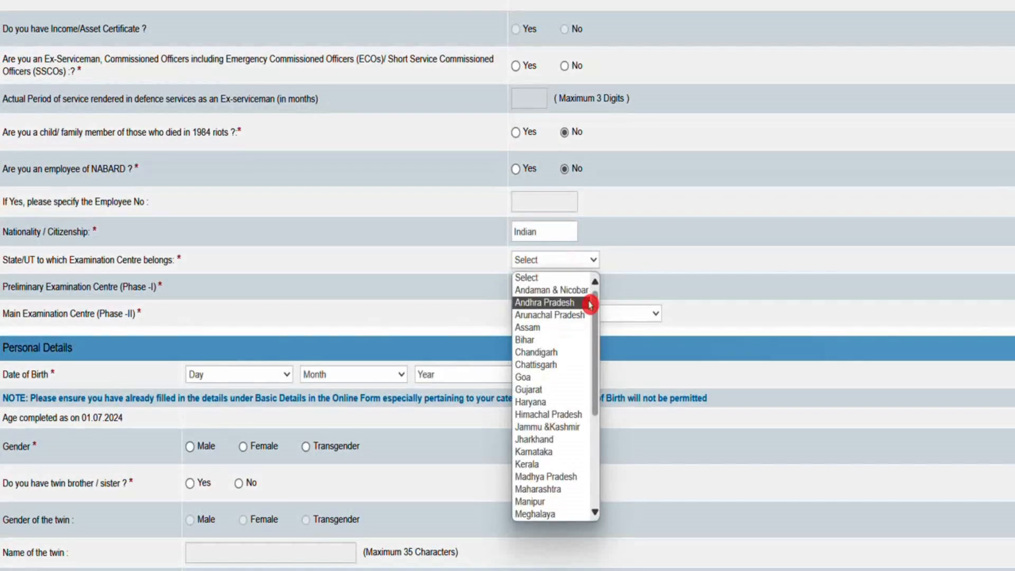
scroll(603, 360, down, 5)
click(549, 465)
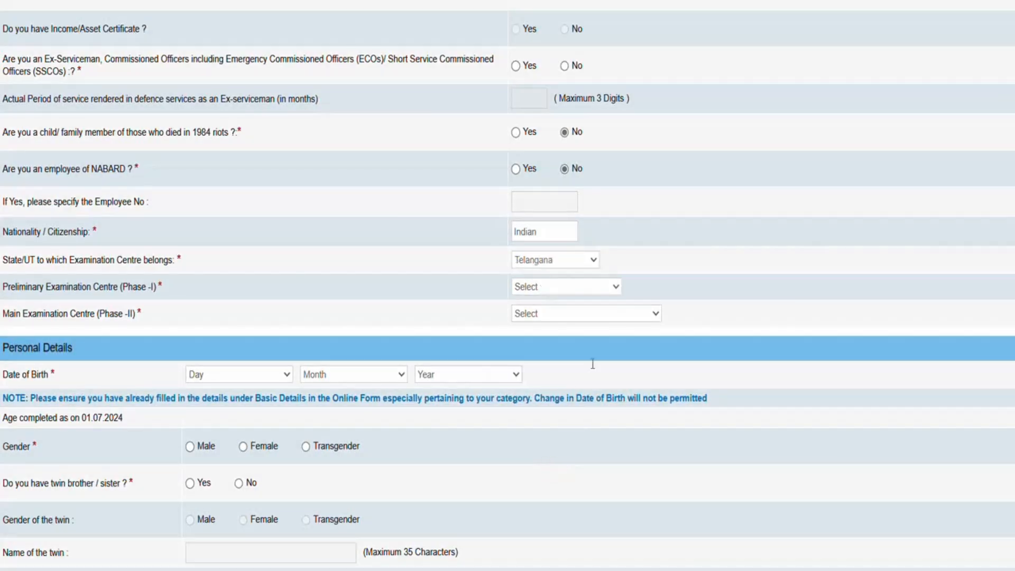
click(553, 293)
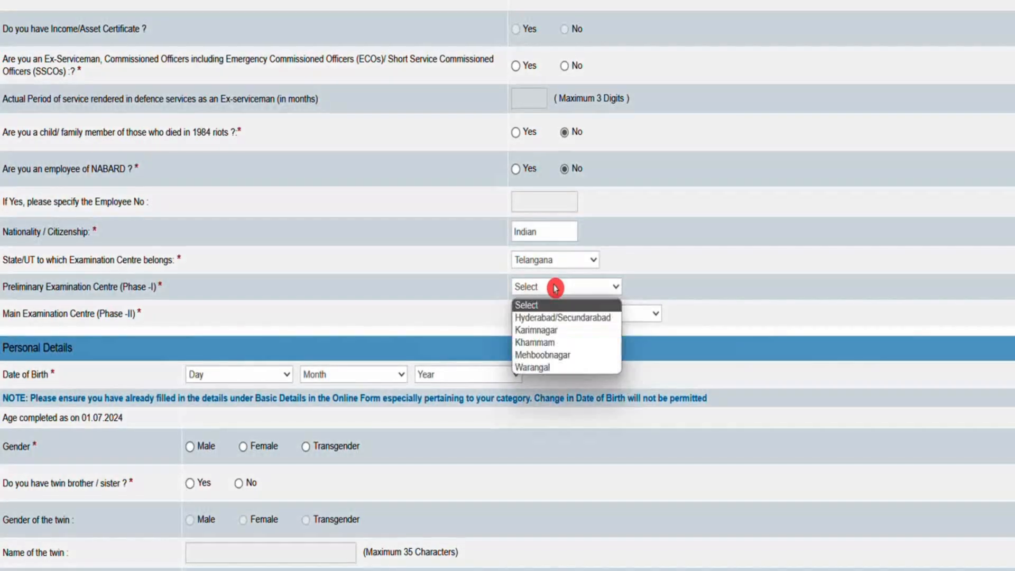
click(579, 369)
click(558, 289)
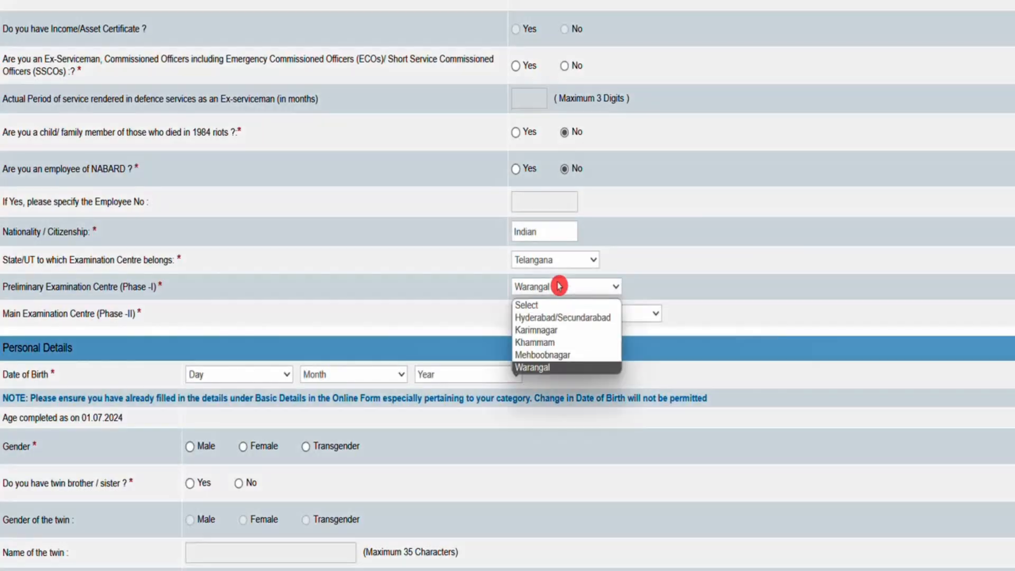
click(562, 316)
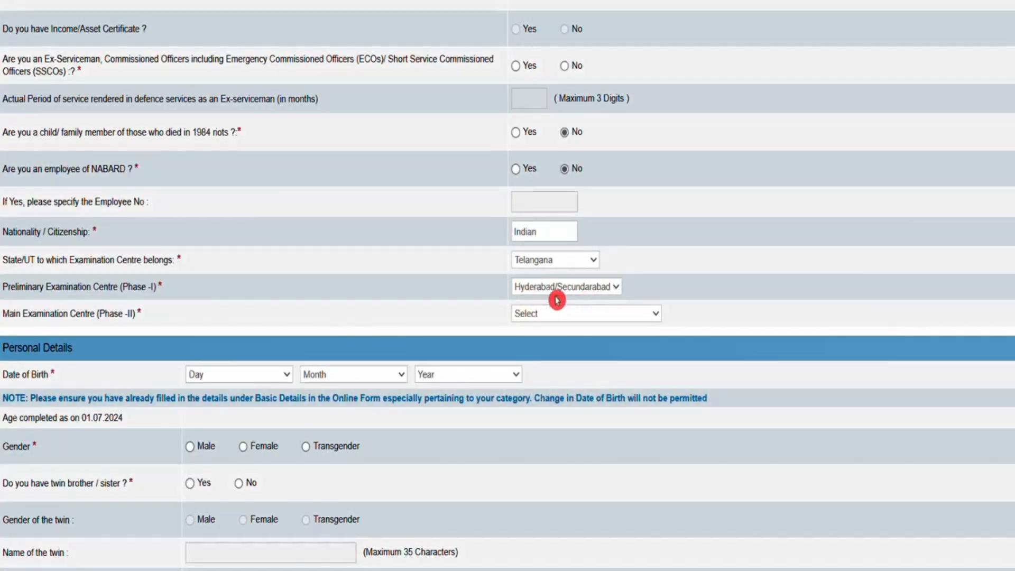
Set the Main Examination Centre (Phase-II) to Hyderabad/Secundarabad
click(552, 317)
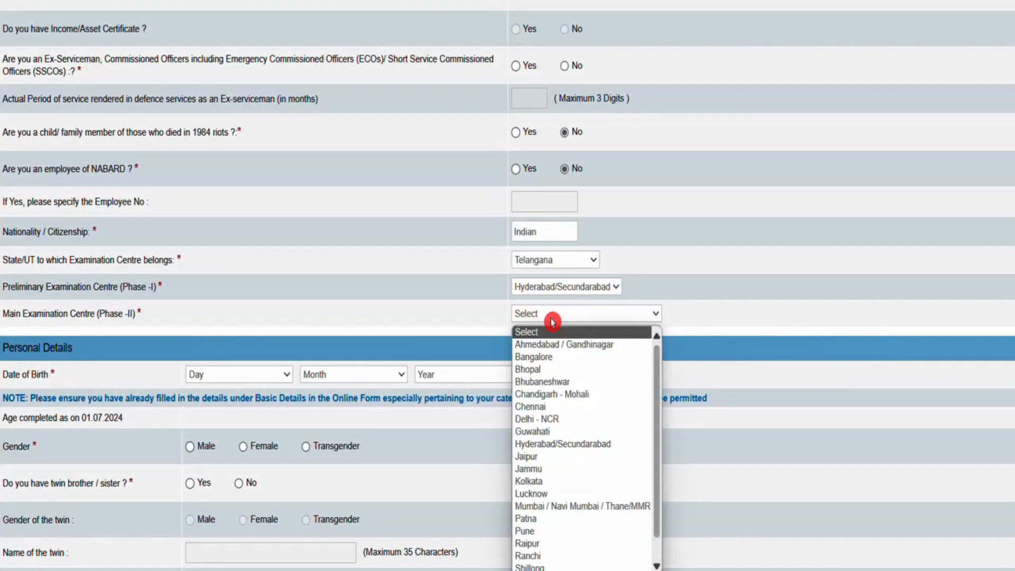
click(571, 443)
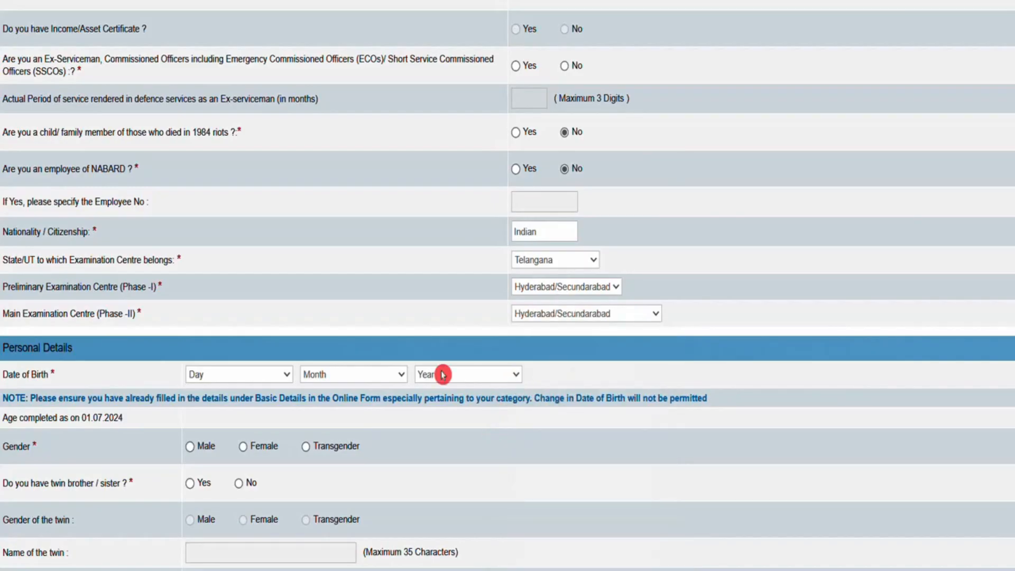
scroll(508, 286, down, 2)
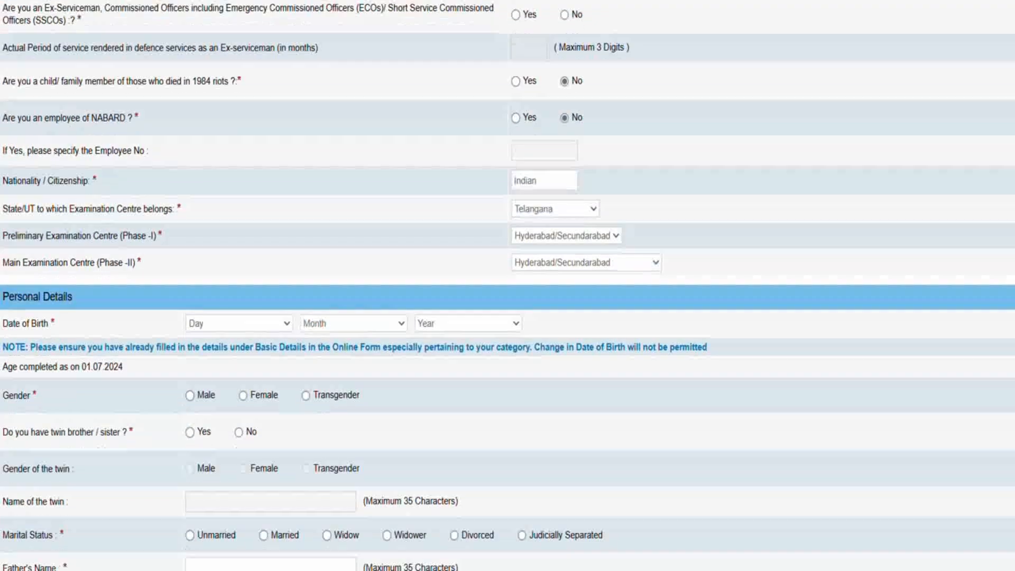
click(649, 225)
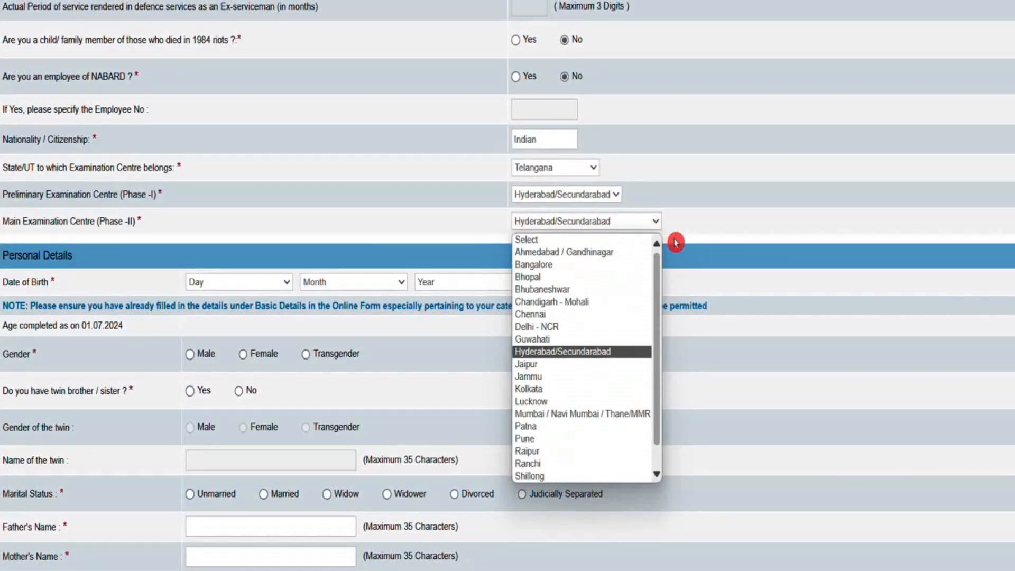
In the personal details, set gender to Female, answer No to the twin question and set marital status to Unmarried
scroll(211, 217, down, 3)
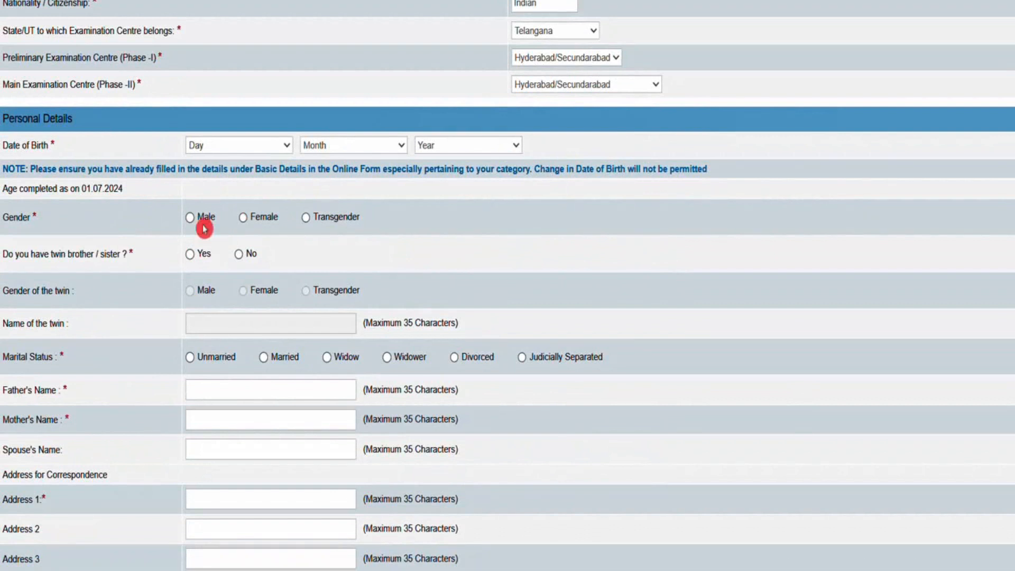
click(243, 222)
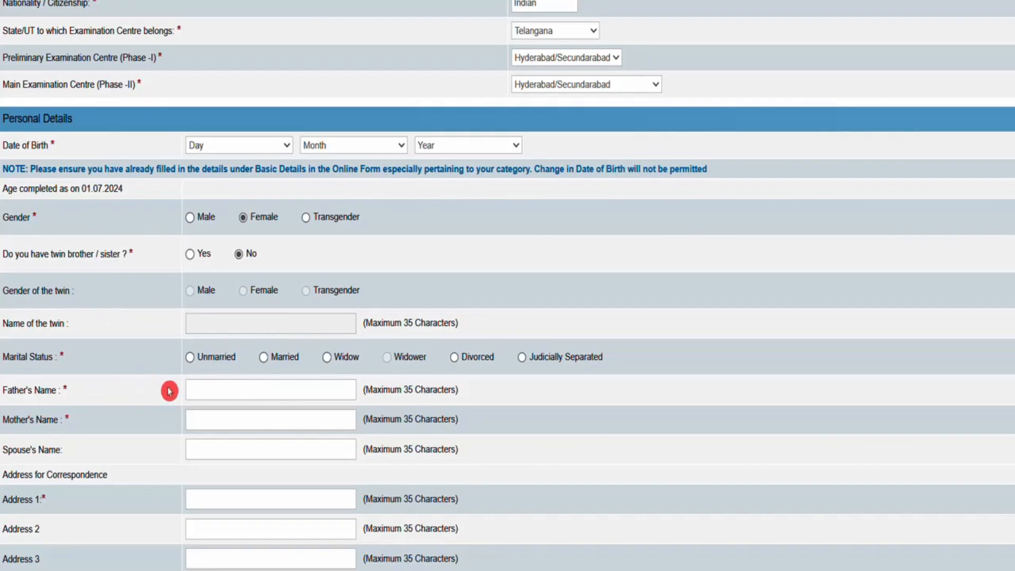
click(191, 361)
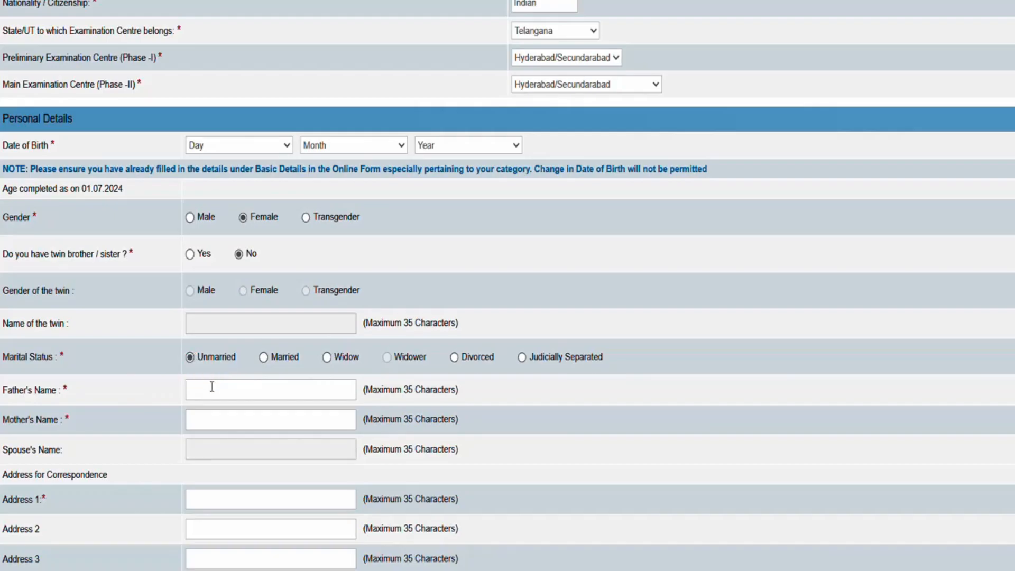
Choose Permanent Address as the address for GST invoicing
scroll(947, 370, down, 3)
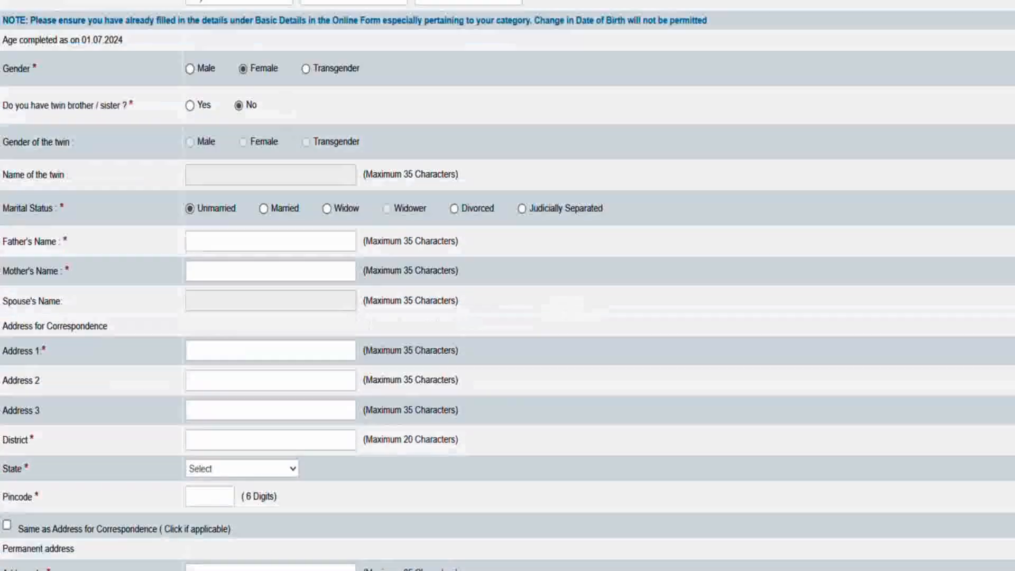
click(200, 322)
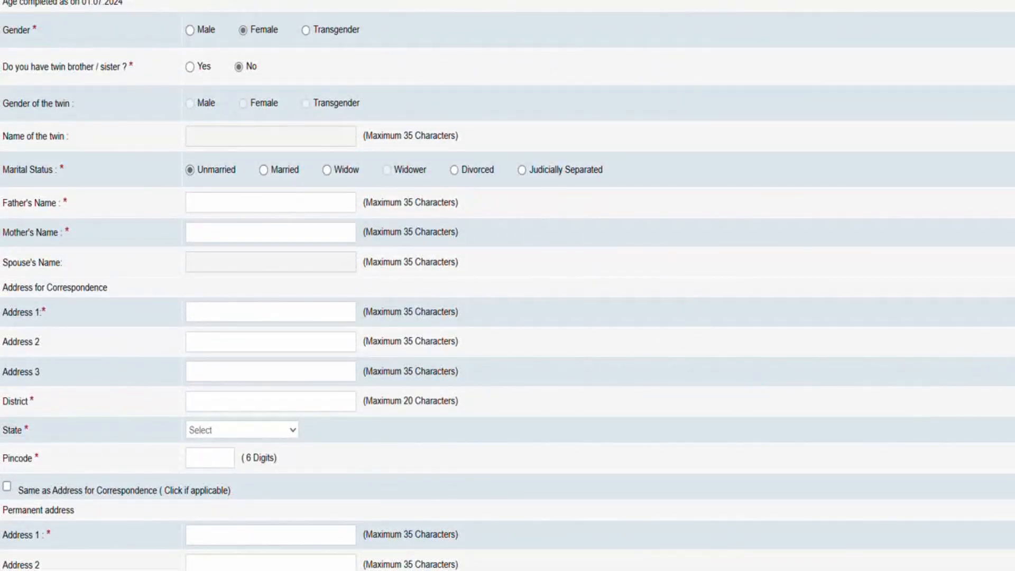
scroll(507, 285, down, 3)
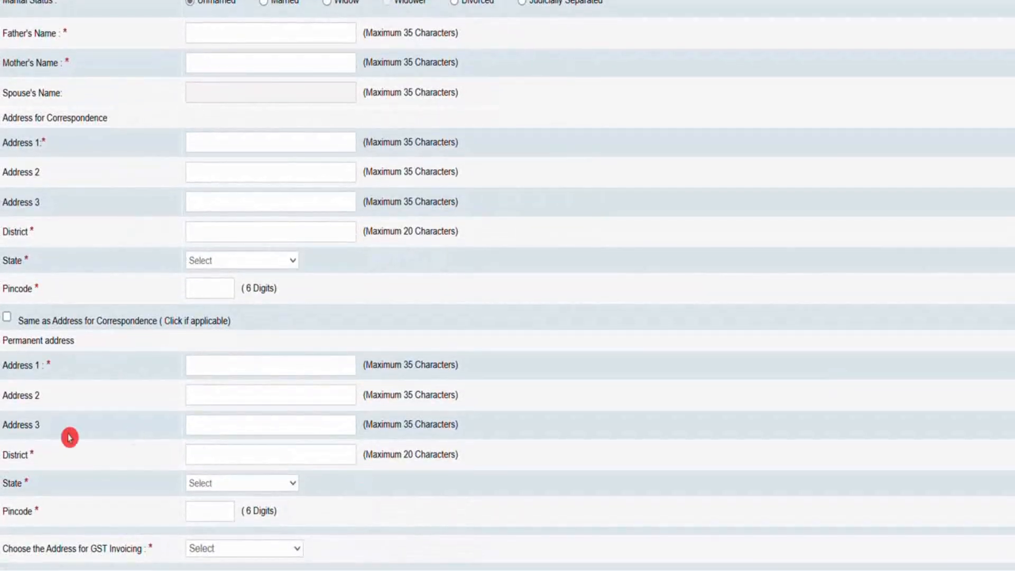
click(235, 458)
scroll(253, 525, down, 2)
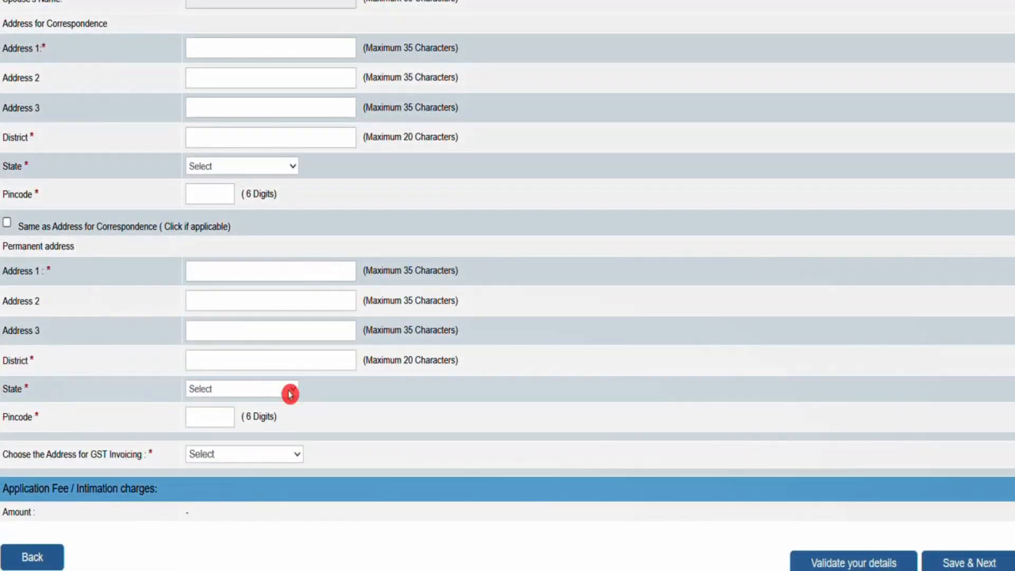
click(243, 460)
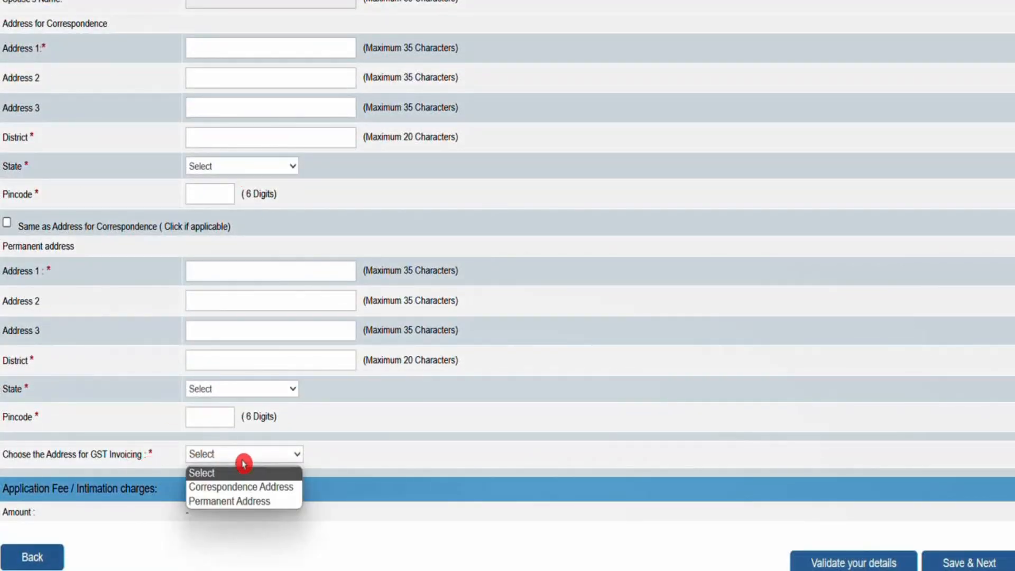
click(249, 501)
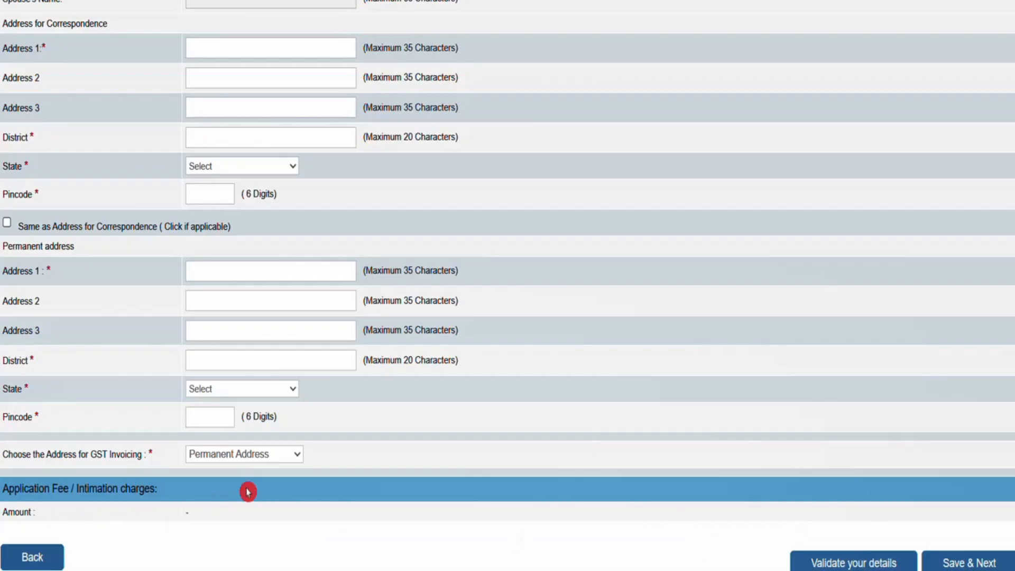
In the qualification section, set the name of higher academic qualifications to Post Graduation Degree
scroll(507, 285, up, 12)
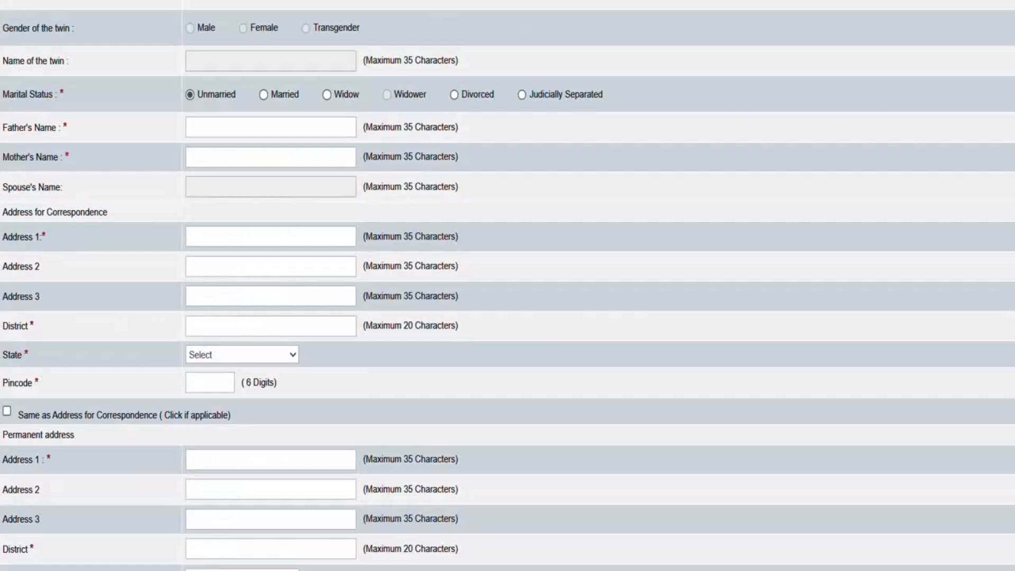
scroll(508, 286, up, 4)
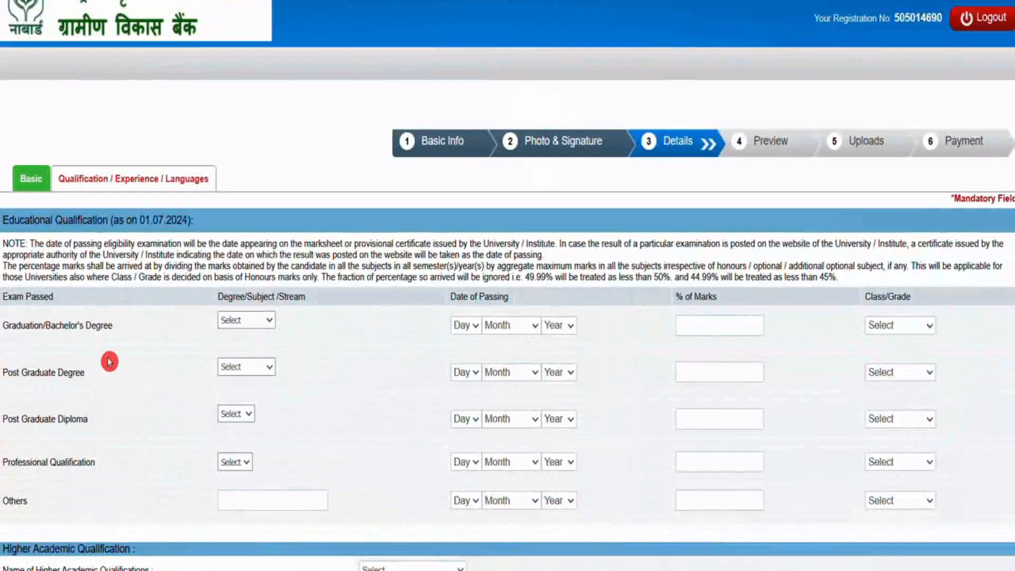
click(251, 321)
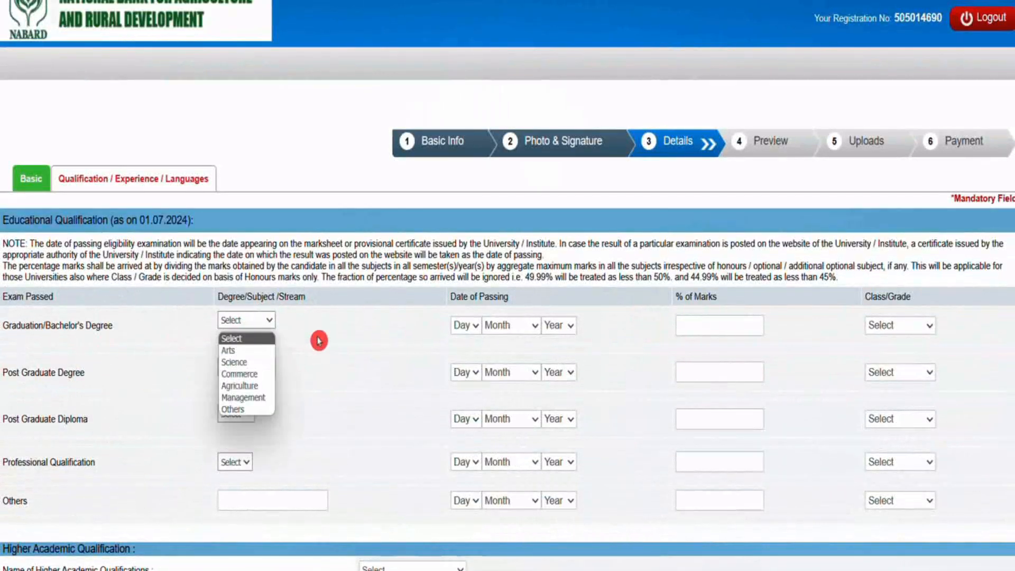
click(380, 380)
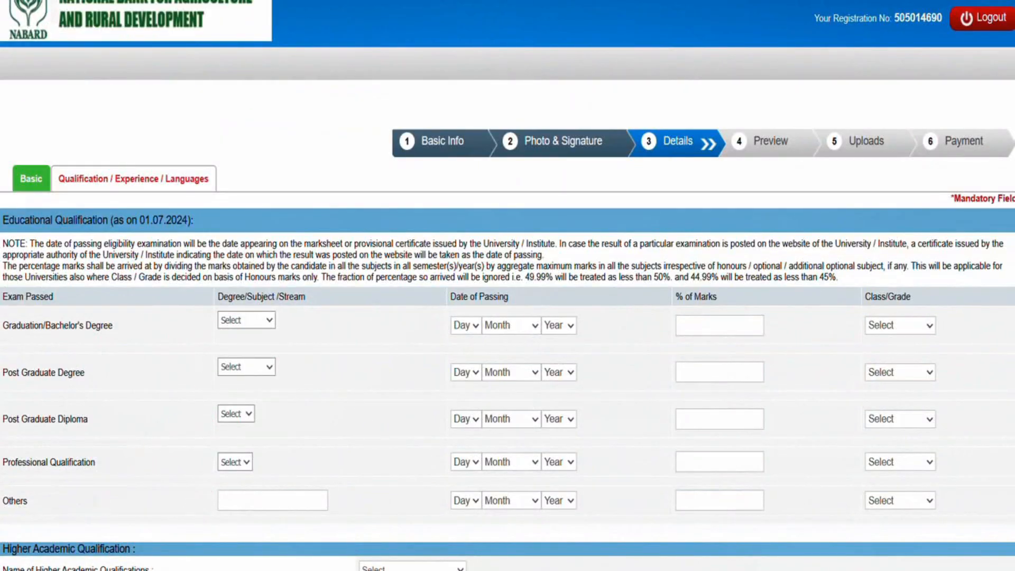
scroll(508, 286, down, 6)
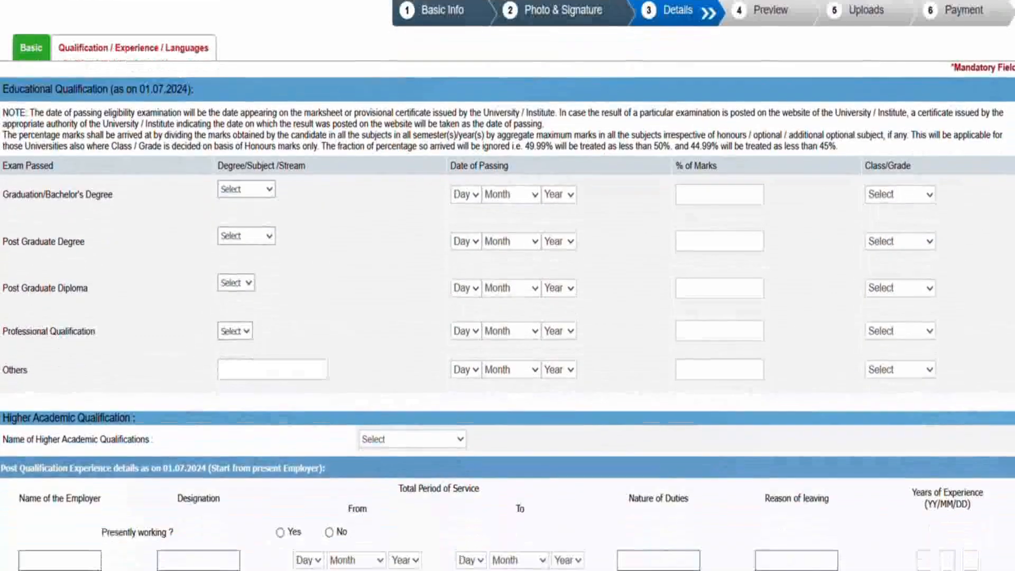
scroll(508, 285, down, 1)
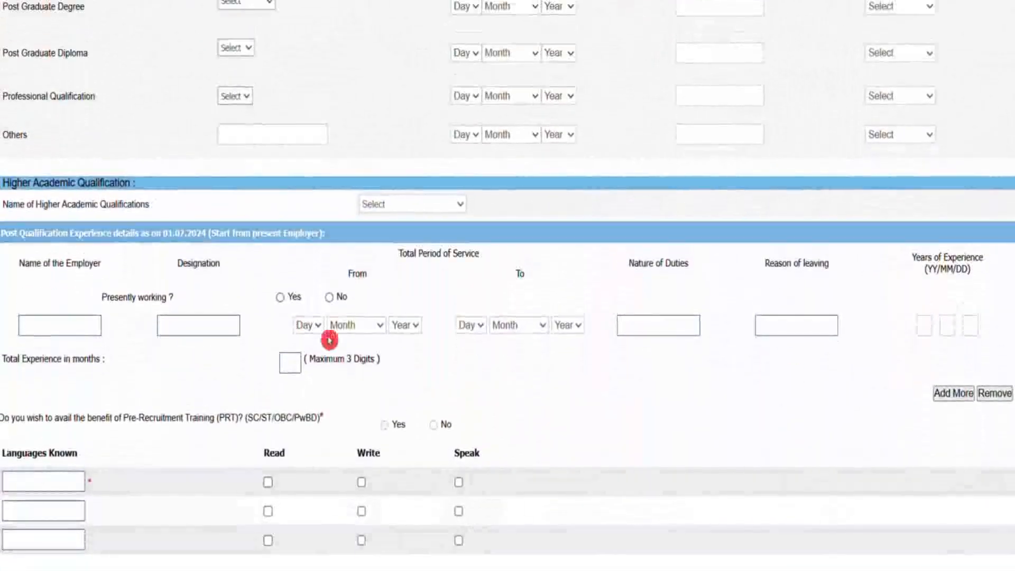
click(434, 206)
click(430, 246)
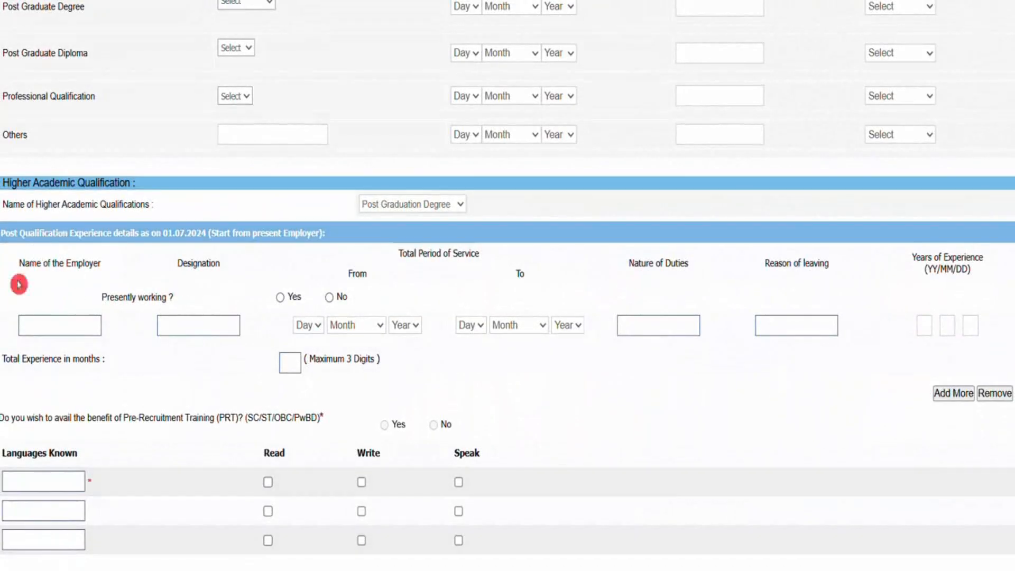
scroll(534, 407, down, 2)
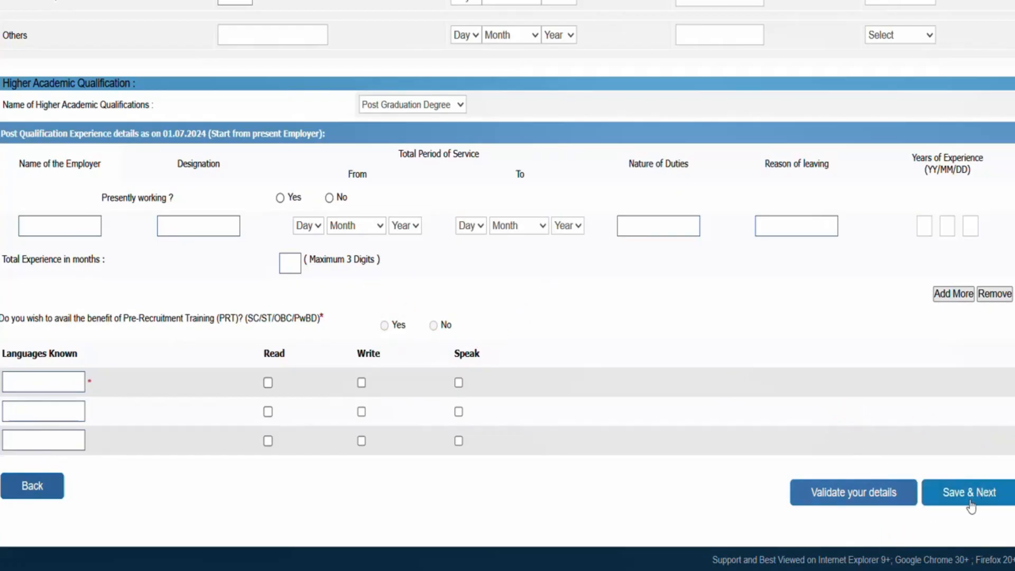
scroll(507, 285, up, 8)
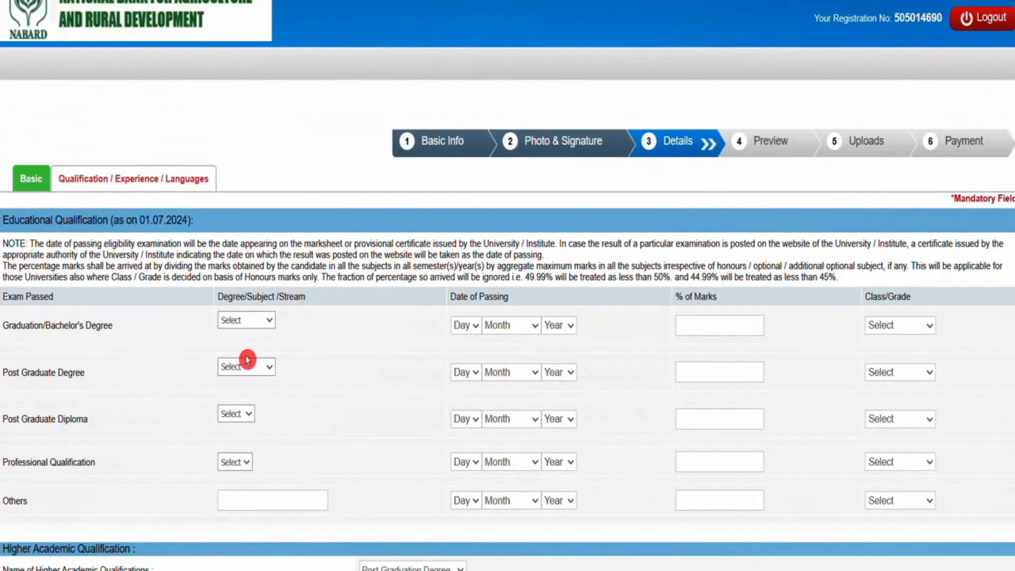
click(268, 321)
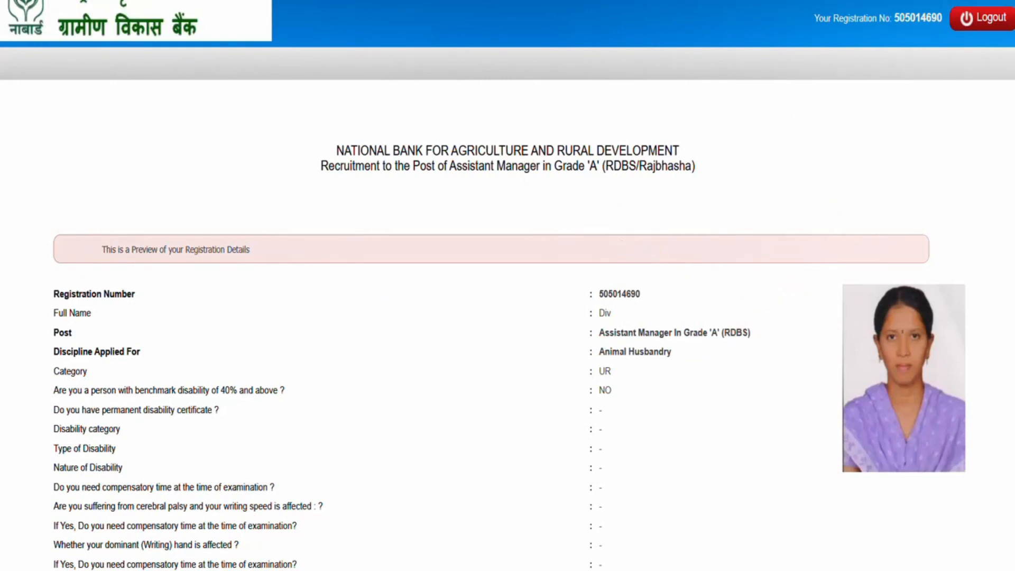
Agree to the declaration at the end of the application preview, then complete the registration and confirm it
scroll(7, 334, down, 15)
click(51, 382)
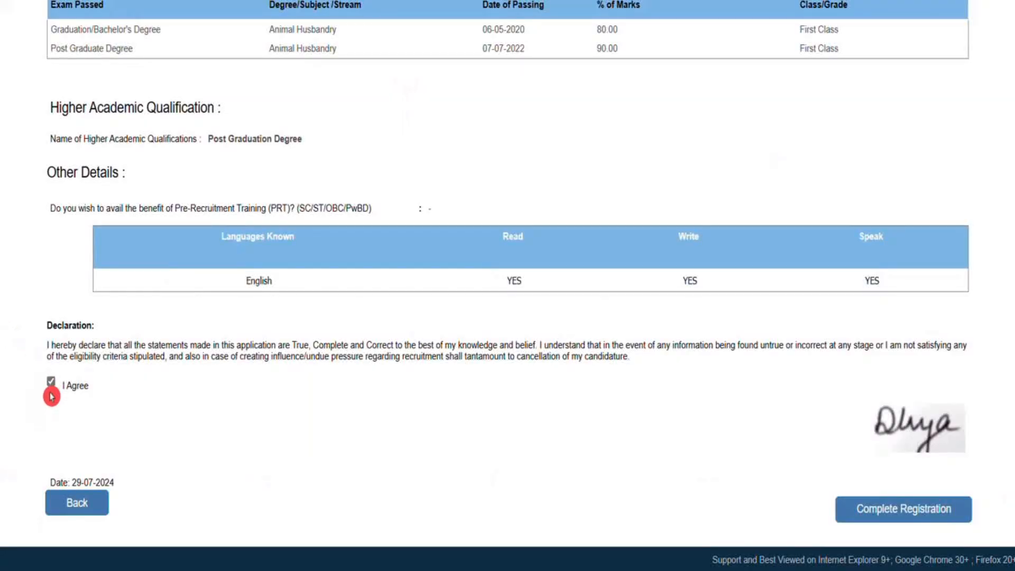
click(880, 516)
click(577, 85)
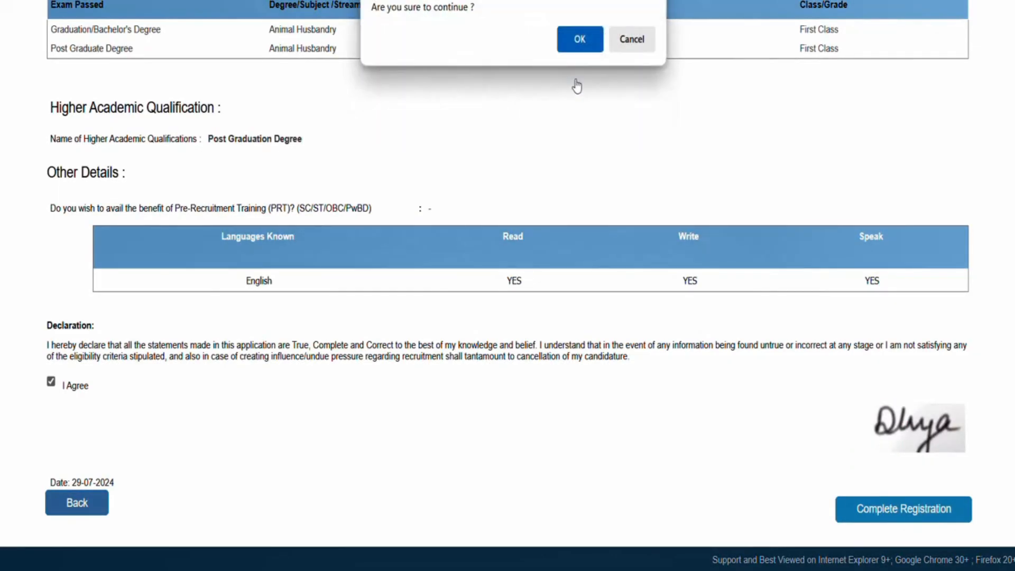
click(554, 52)
click(557, 24)
click(583, 58)
click(589, 42)
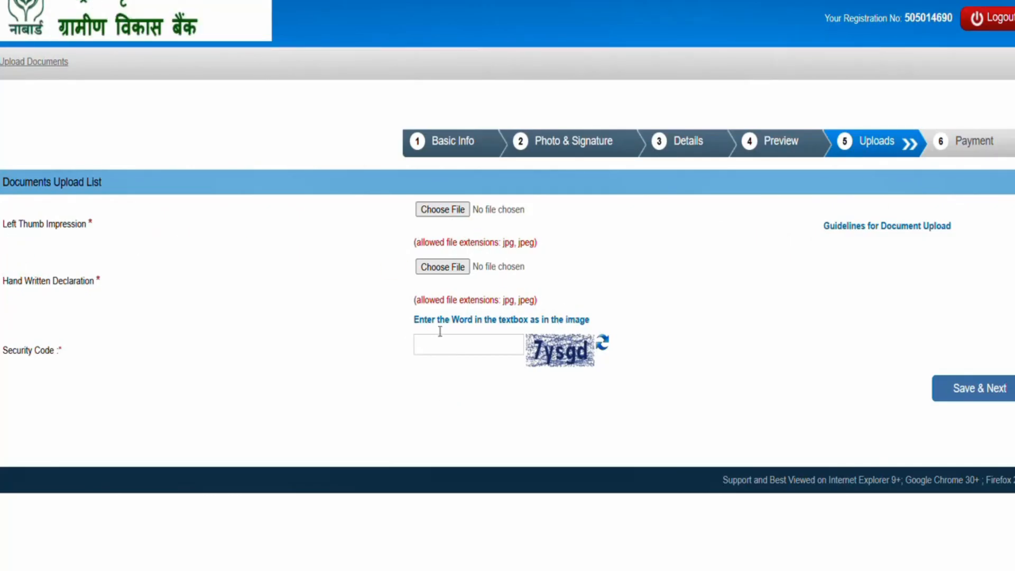
Enter the security code shown in the image at the Payment stage, submit it and confirm proceeding to payment
click(458, 278)
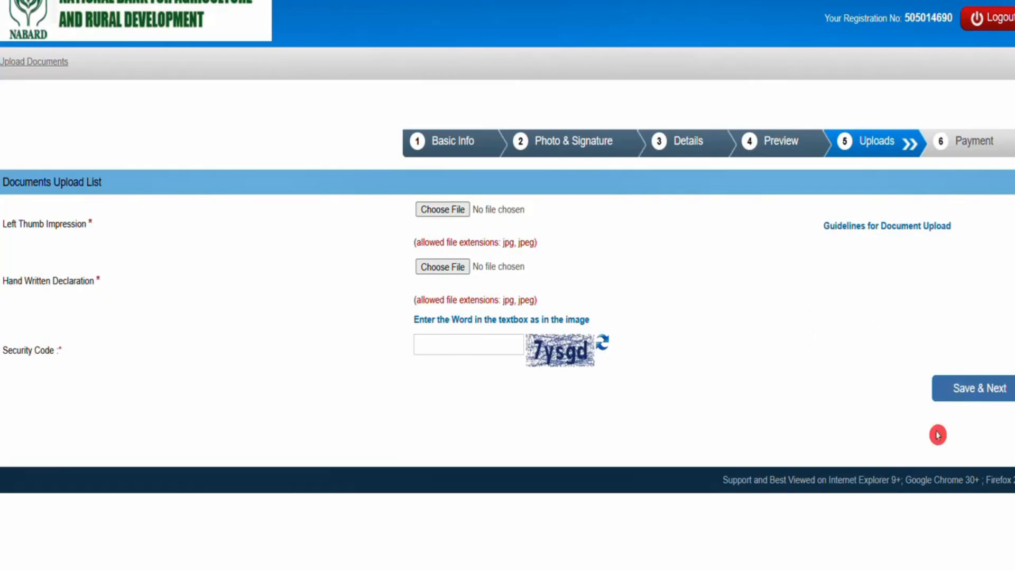
click(964, 150)
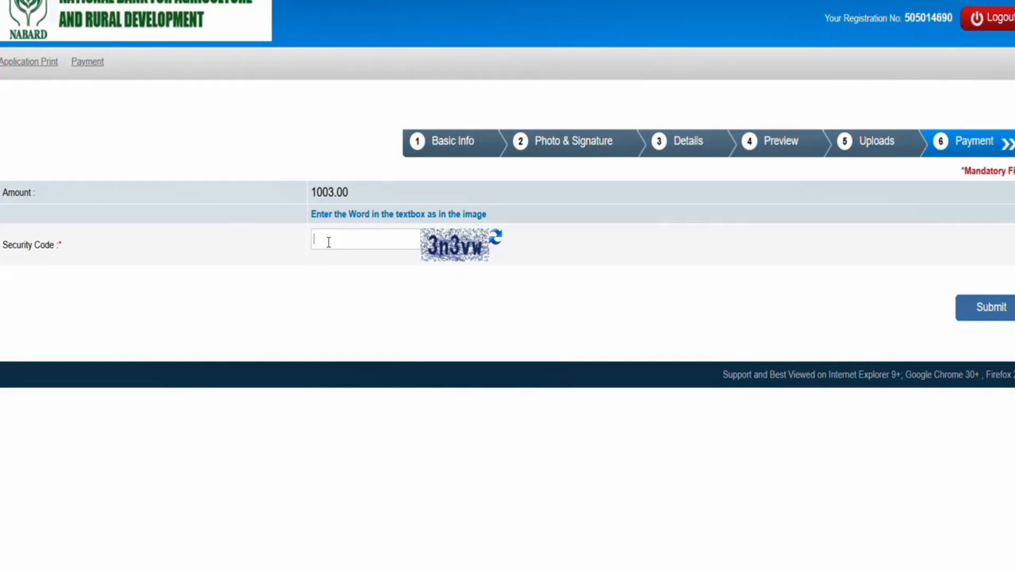
text(3n3)
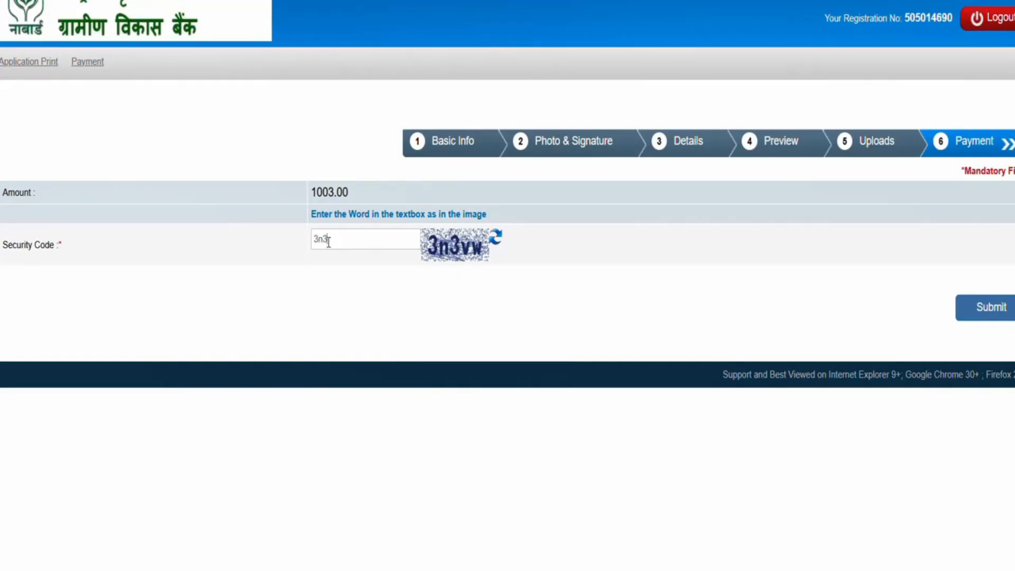
text(vw)
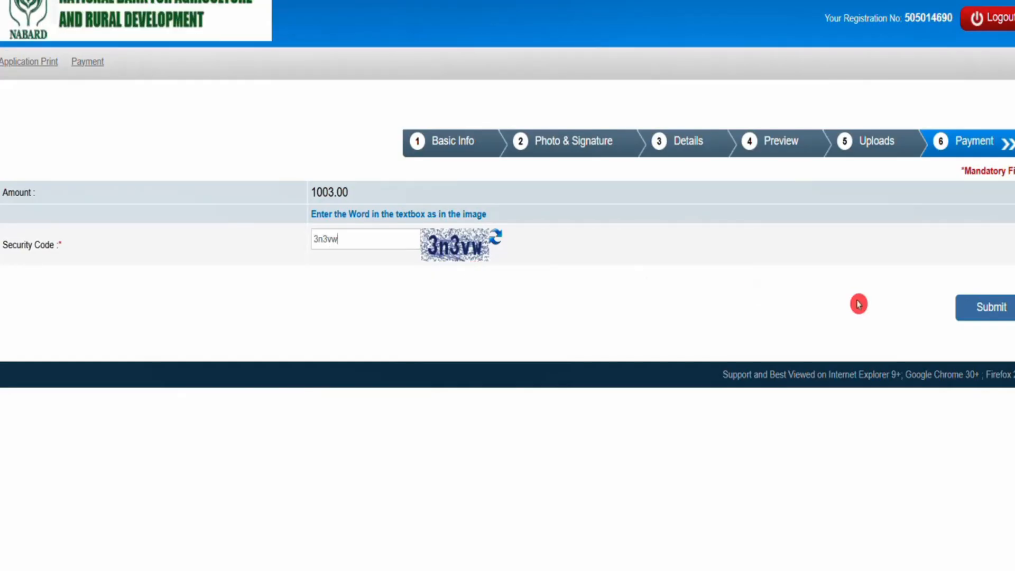
click(983, 311)
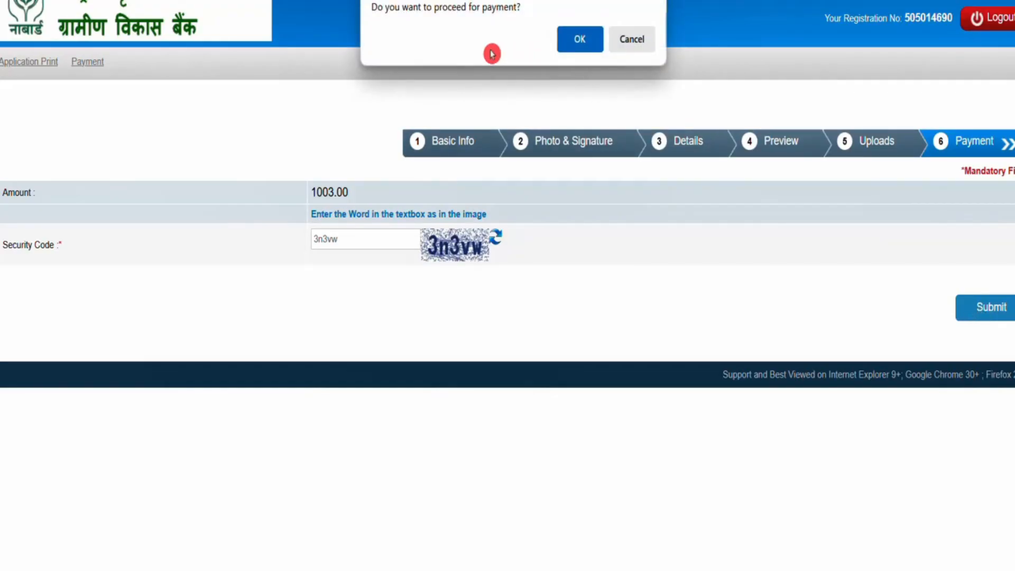
click(579, 41)
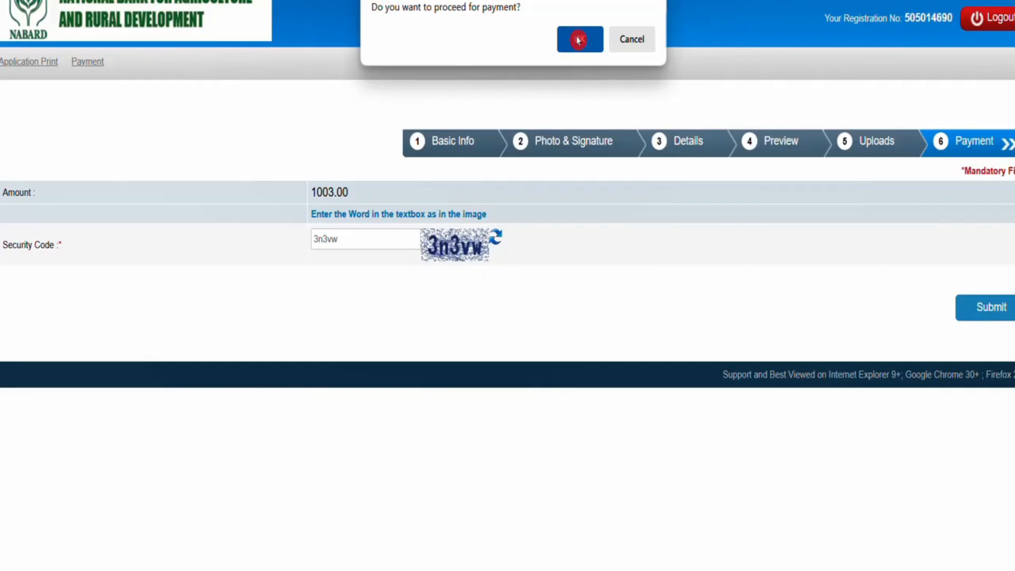
click(579, 40)
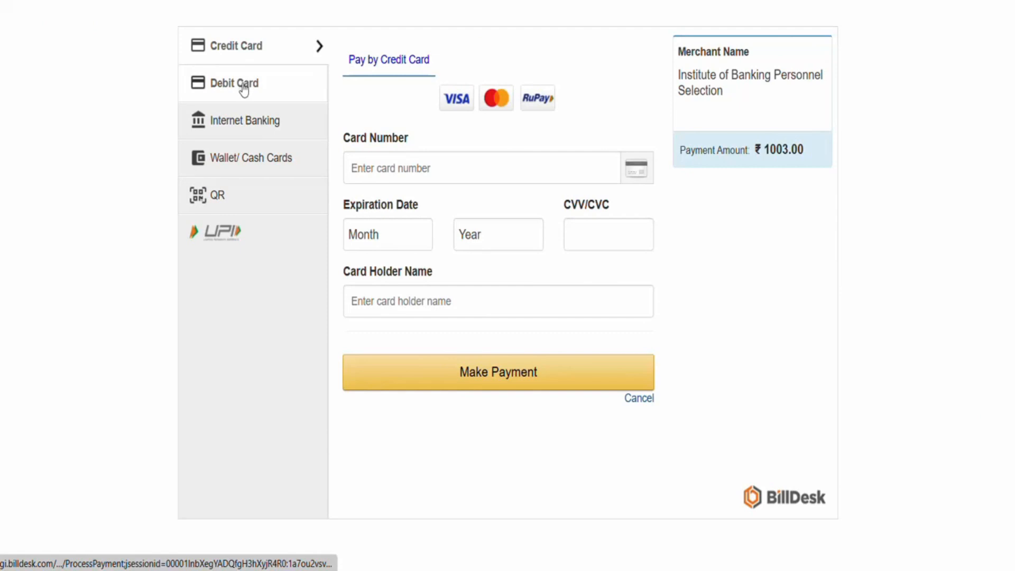
click(362, 381)
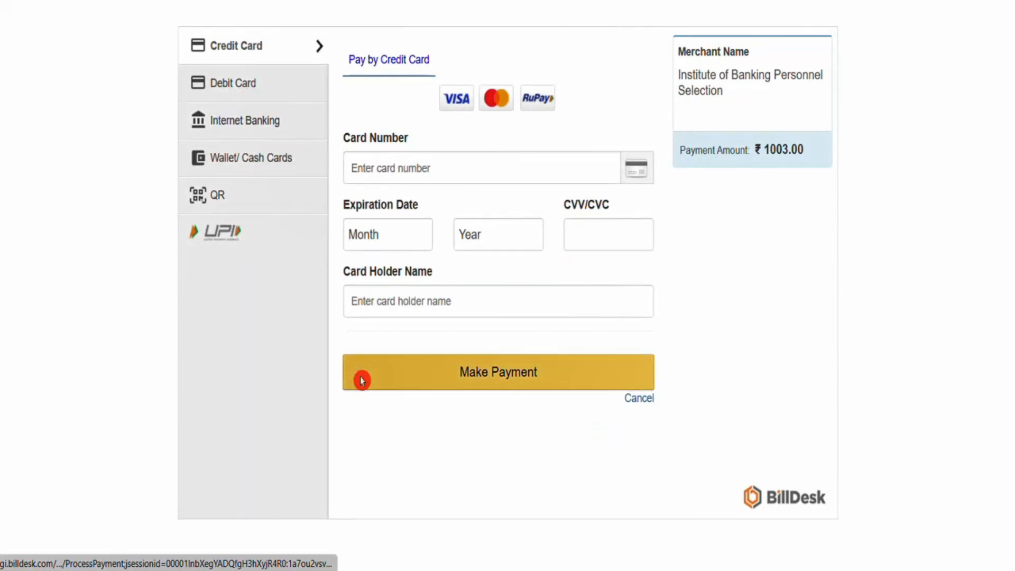